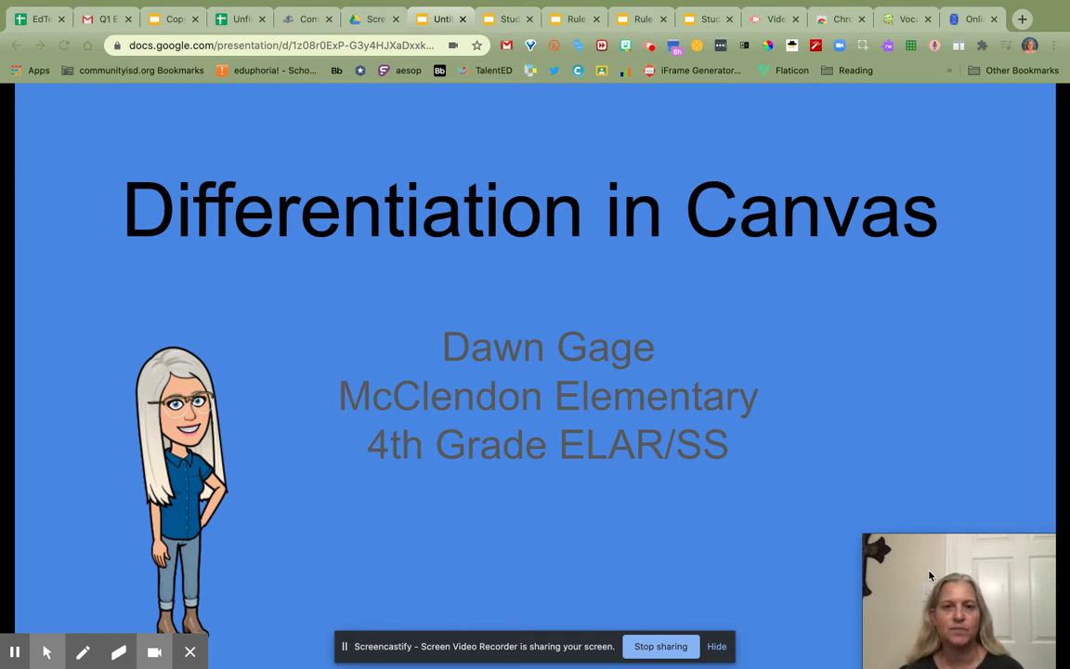
Switch to Canvas and view the embedded rules slides in the Compound Subjects and Predicates 1 assignment.
{"action": "mouse_move", "coordinate": [928, 569]}
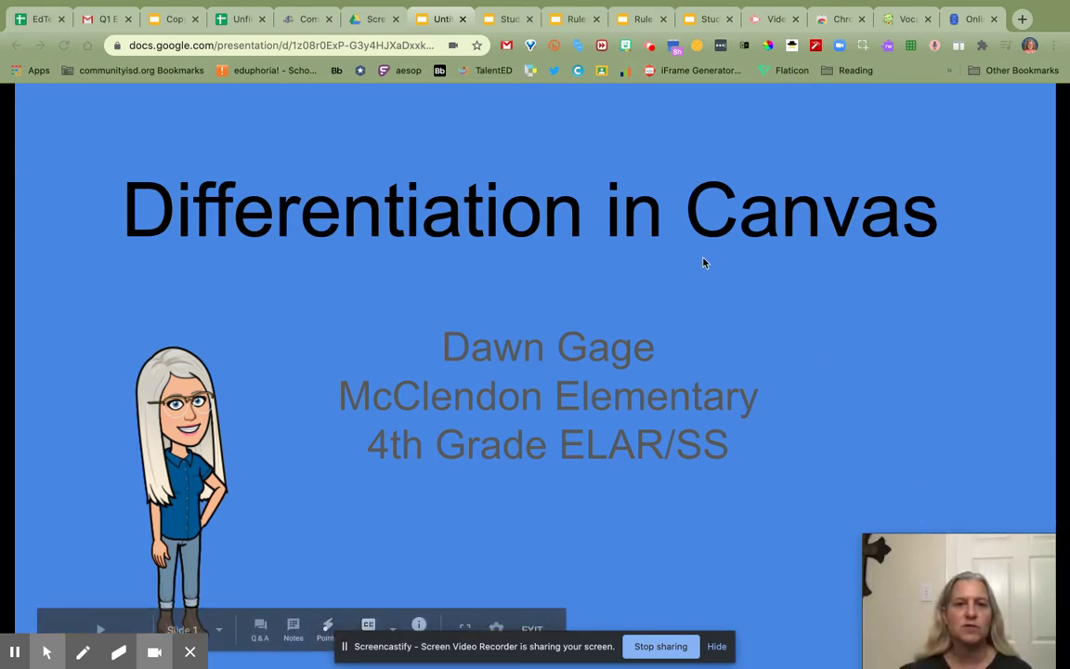
{"action": "left_click", "coordinate": [304, 14]}
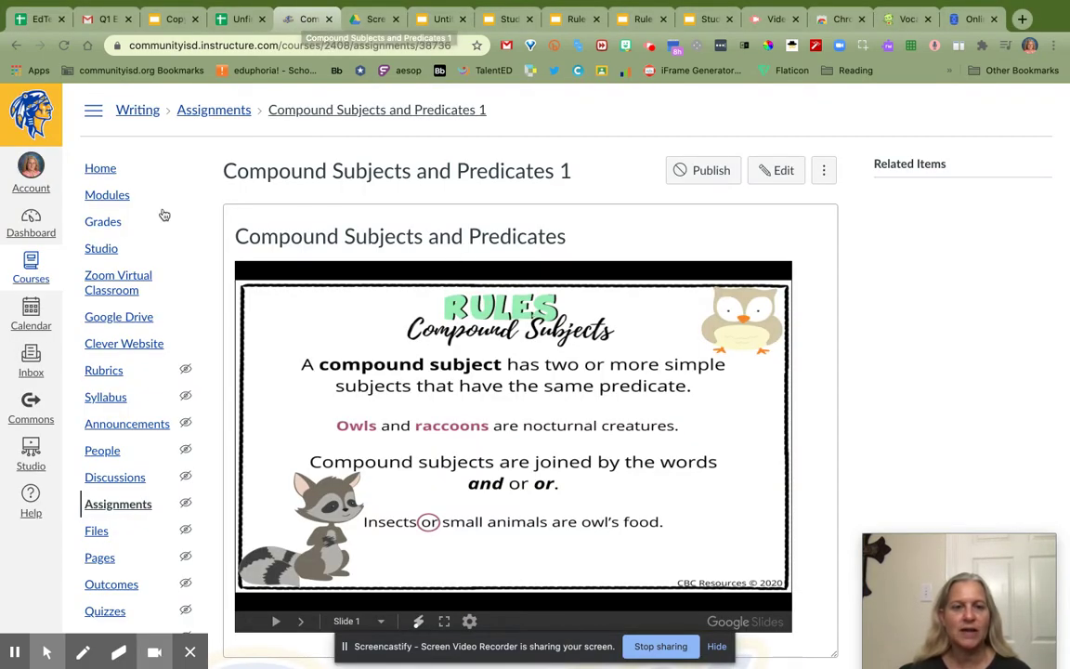
{"action": "left_click", "coordinate": [676, 425]}
{"action": "key", "text": "Left"}
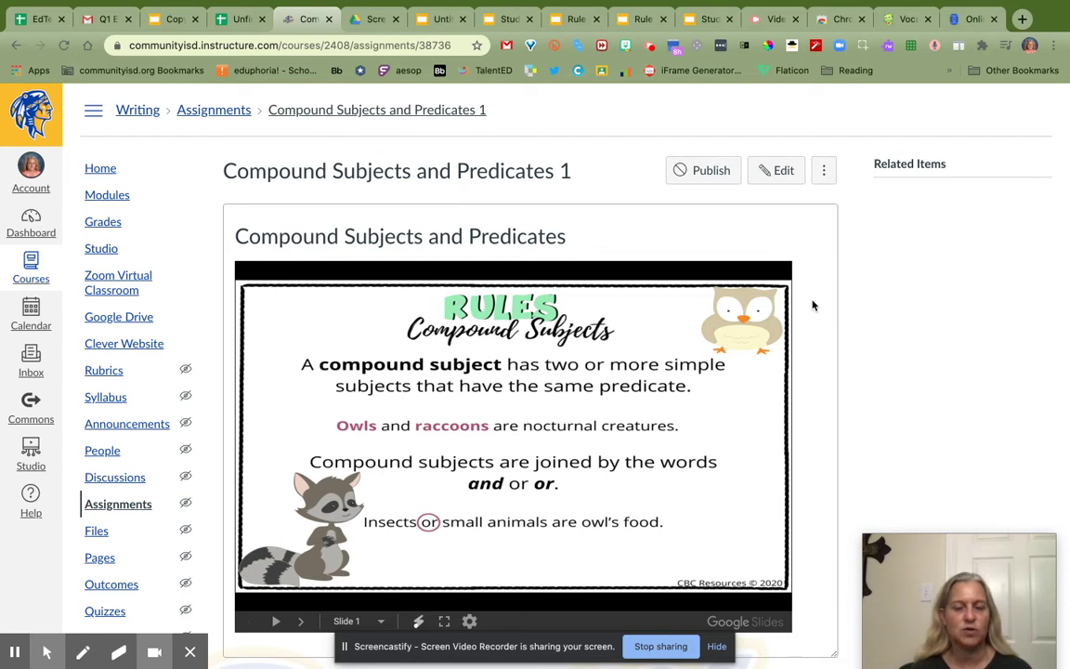
Go to the Writing course's modules and open the course settings to review the list of sections.
{"action": "left_click", "coordinate": [109, 195]}
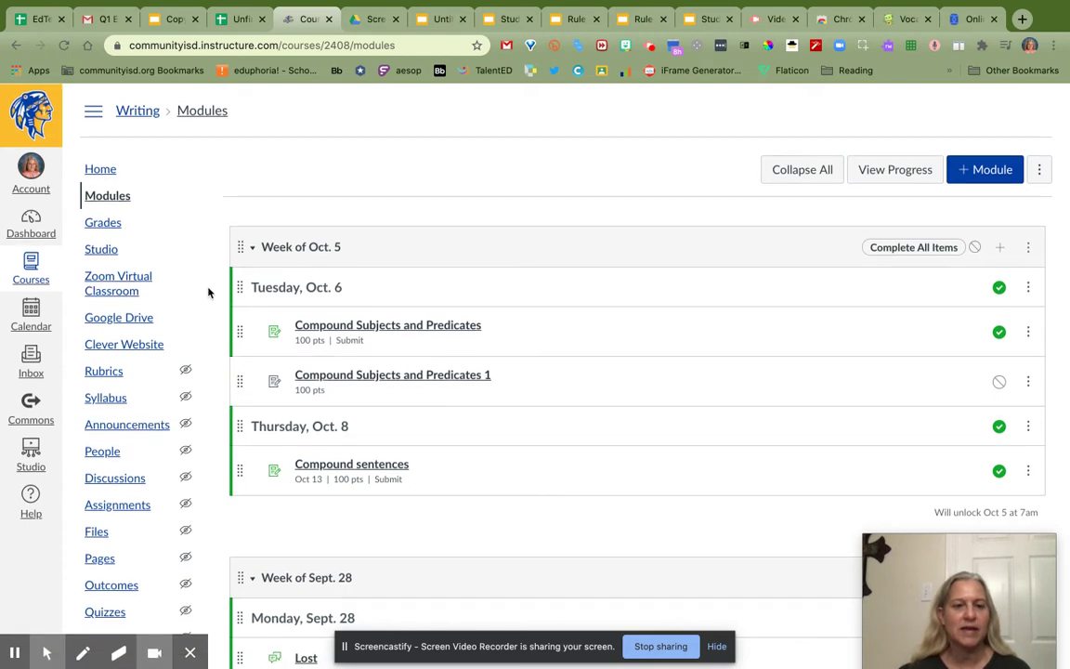
{"action": "scroll", "coordinate": [208, 293], "scroll_direction": "down", "scroll_amount": 2}
{"action": "scroll", "coordinate": [208, 292], "scroll_direction": "down", "scroll_amount": 2}
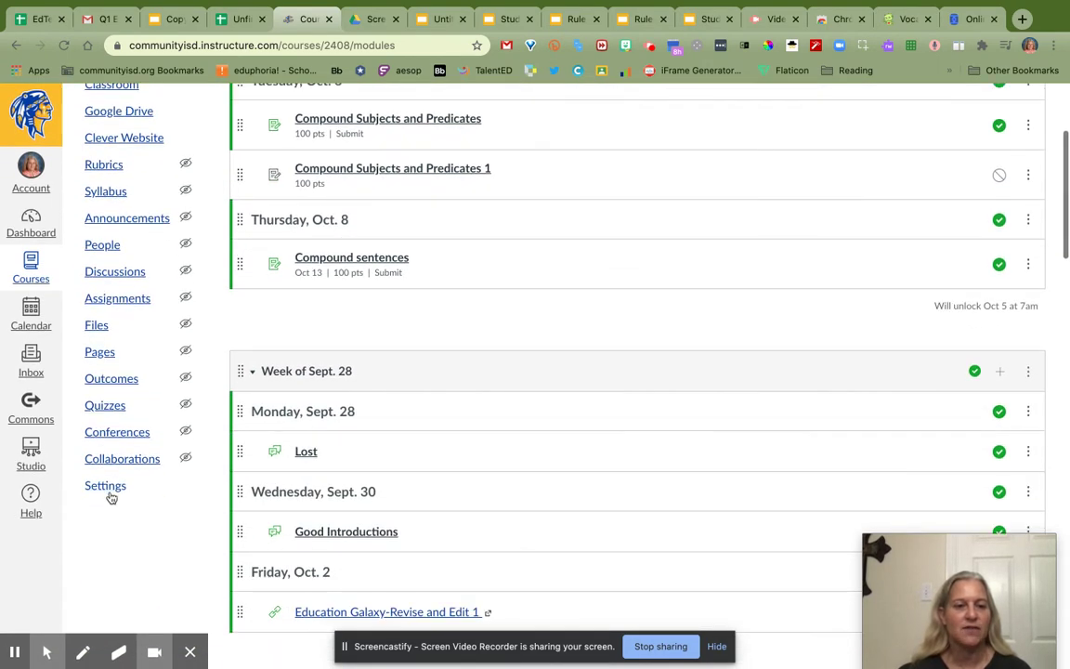
{"action": "left_click", "coordinate": [107, 489]}
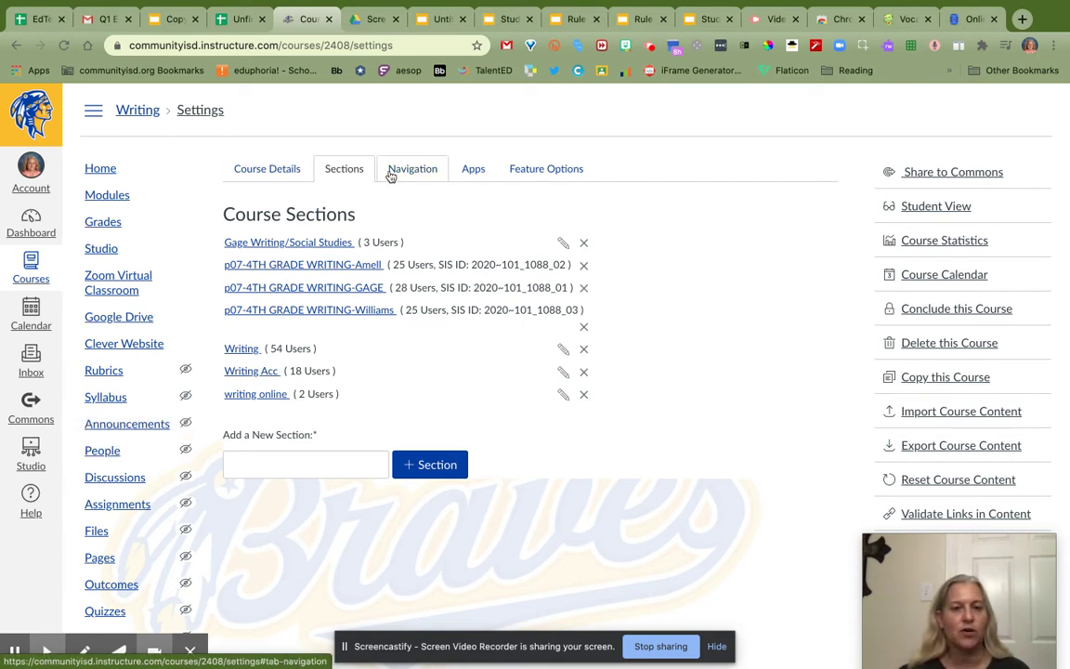
Return to the course modules and check the immersive reader extension results in the Chrome Web Store.
{"action": "left_click", "coordinate": [115, 201]}
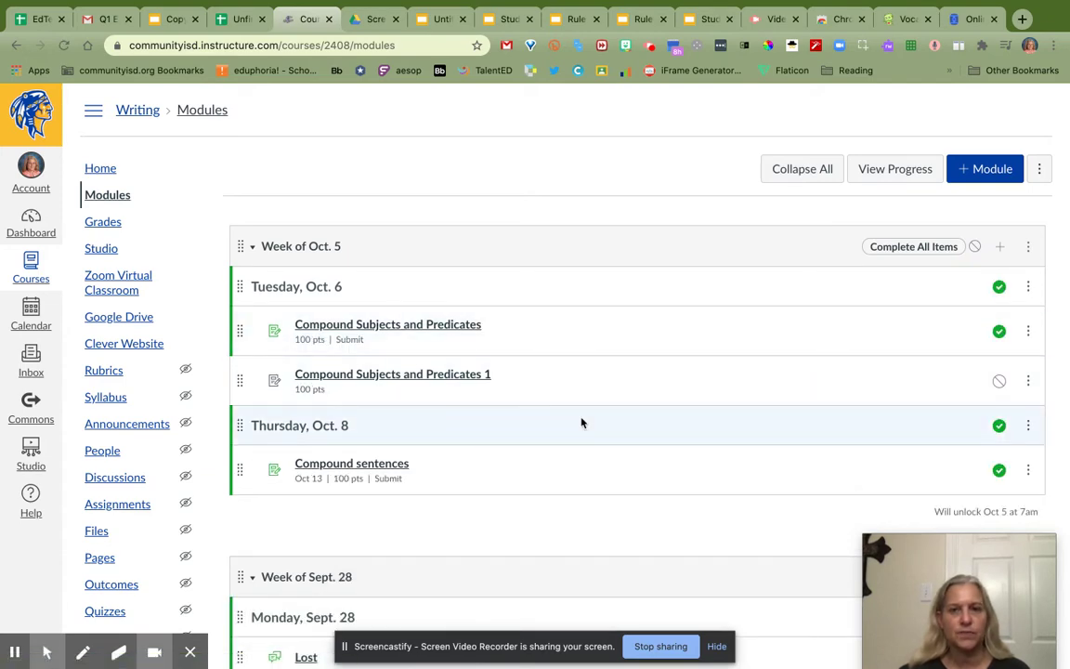
{"action": "scroll", "coordinate": [580, 423], "scroll_direction": "down", "scroll_amount": 3}
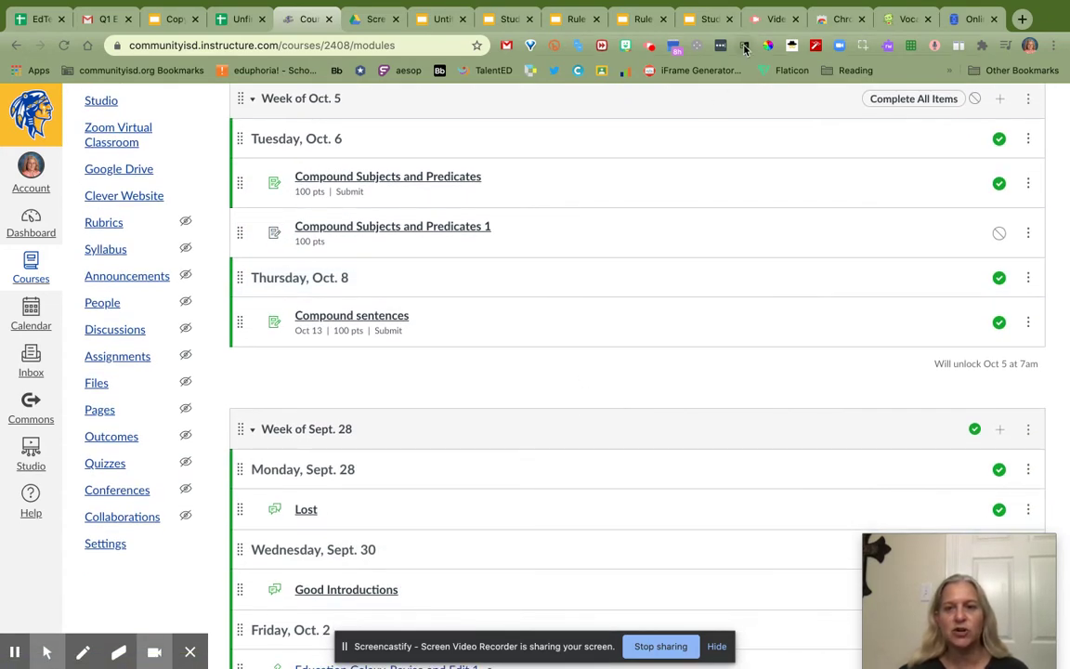
{"action": "left_click", "coordinate": [842, 18]}
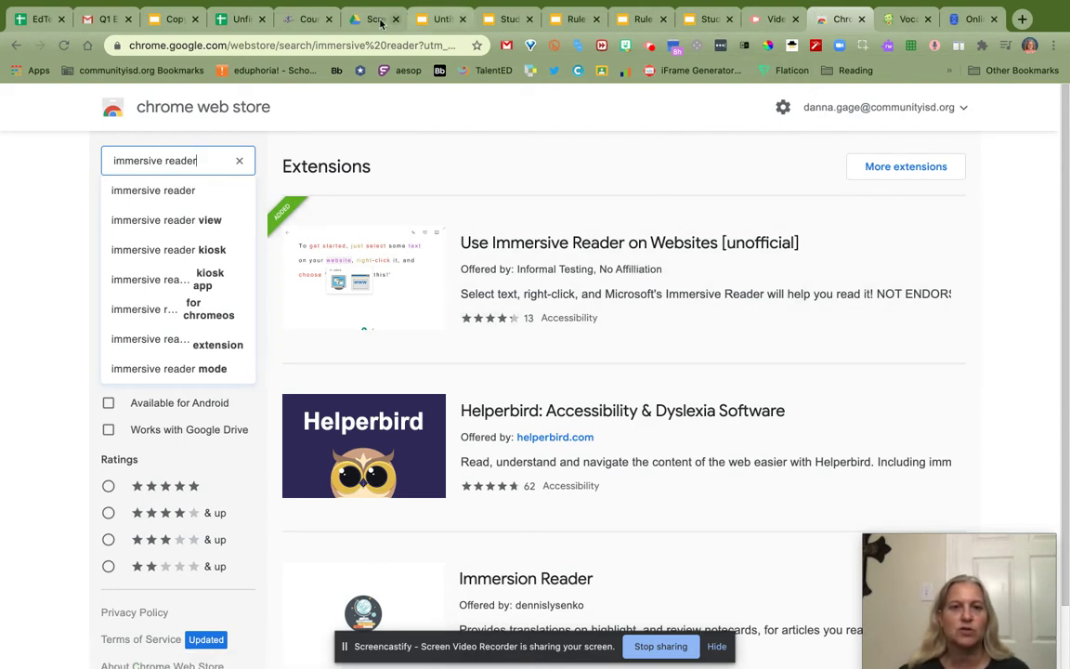
{"action": "left_click", "coordinate": [283, 19]}
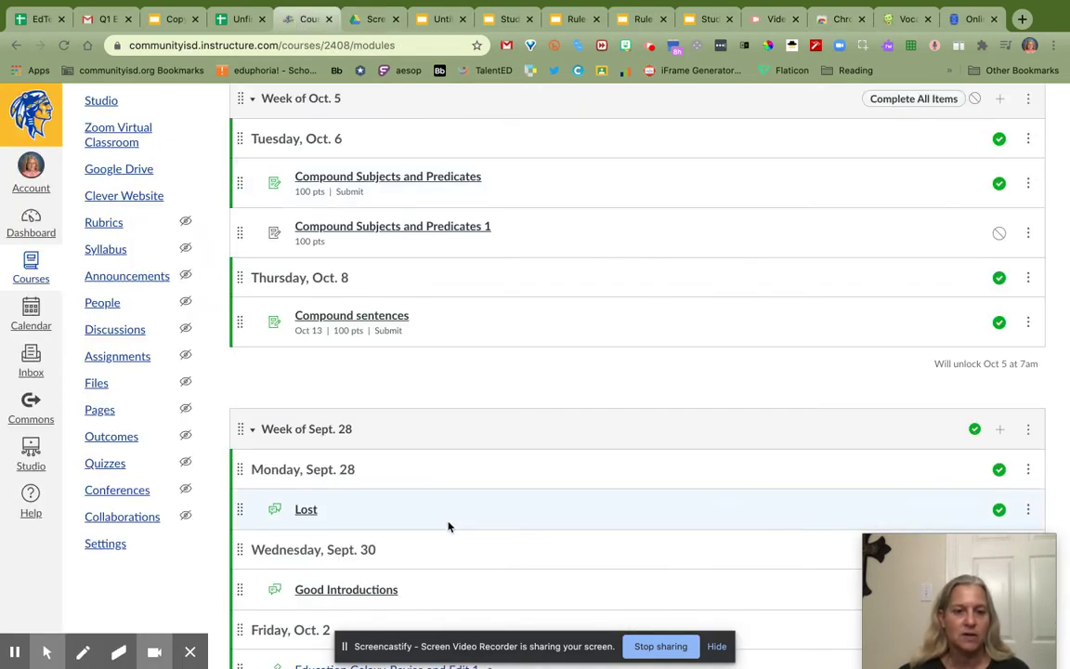
Open the second Sentence Fragments assignment under Wednesday, Sept. 16 in the Week of Sept. 14 module.
{"action": "scroll", "coordinate": [447, 527], "scroll_direction": "up", "scroll_amount": 2}
{"action": "scroll", "coordinate": [448, 527], "scroll_direction": "down", "scroll_amount": 15}
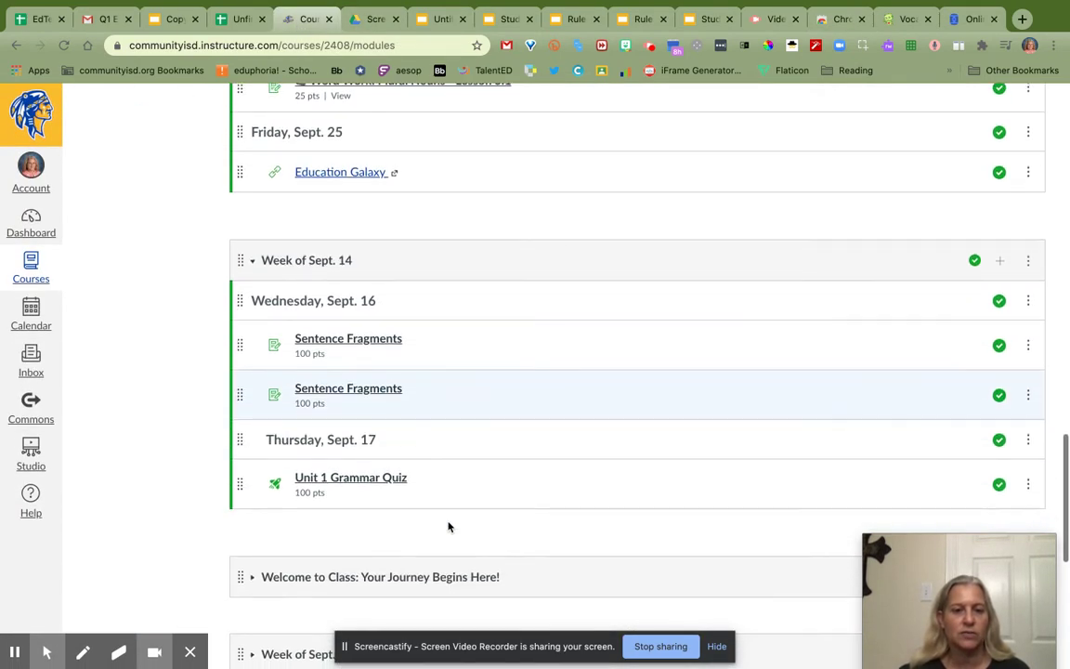
{"action": "left_click", "coordinate": [382, 393]}
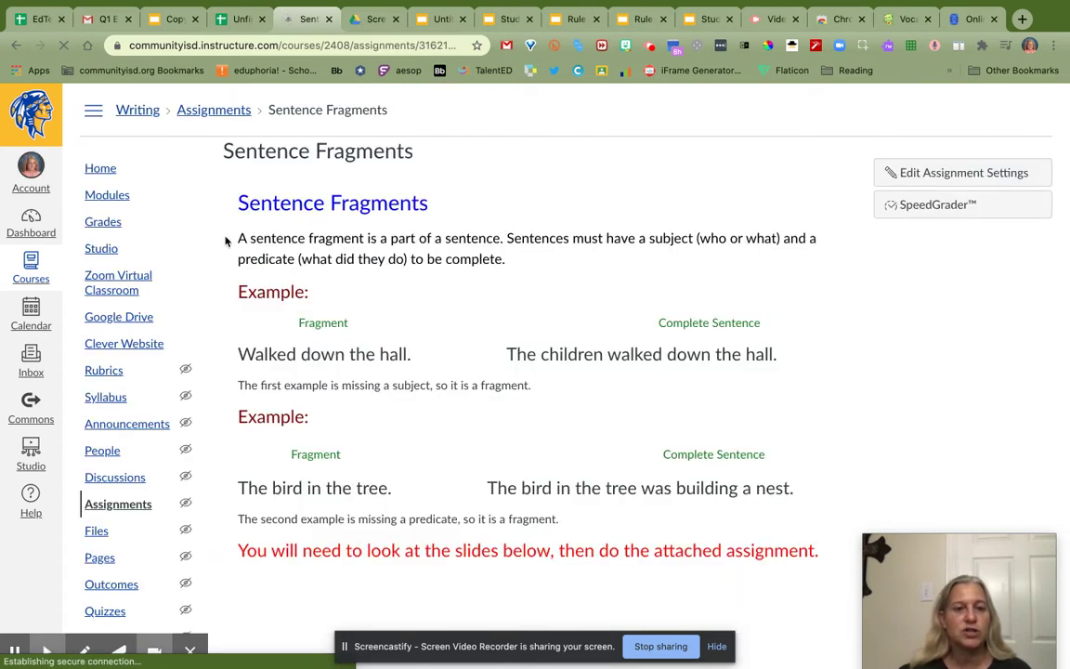
Select the sentence fragment definition paragraph and open it in Immersive Reader with the Help me read this option.
{"action": "left_click", "coordinate": [232, 239]}
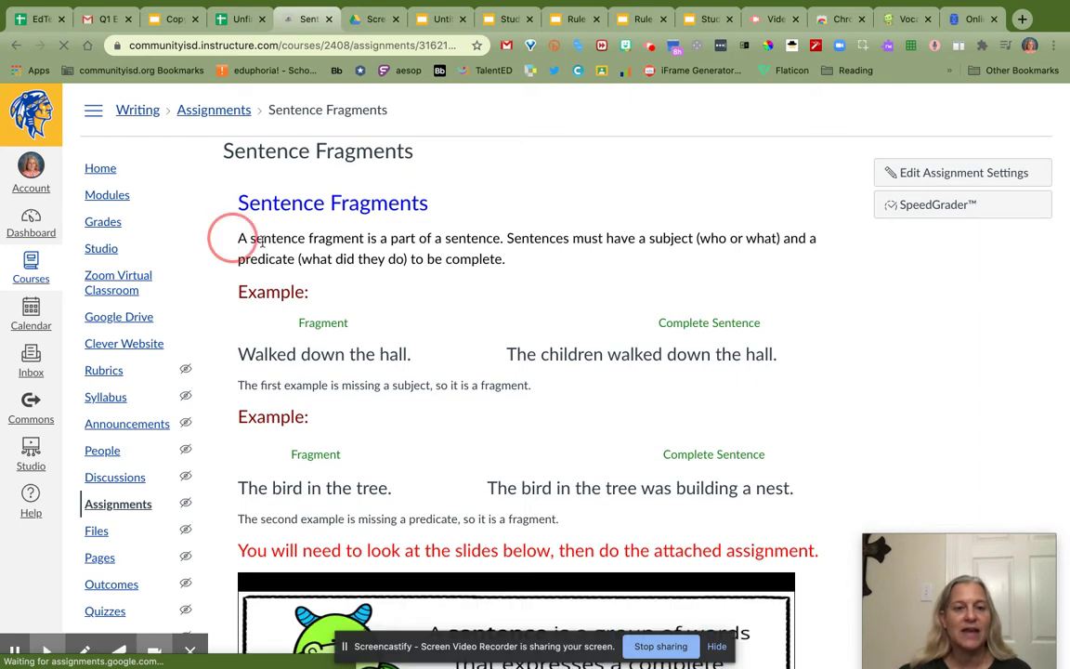
{"action": "left_click_drag", "start_coordinate": [263, 241], "coordinate": [411, 279]}
{"action": "scroll", "coordinate": [470, 275], "scroll_direction": "down", "scroll_amount": 6}
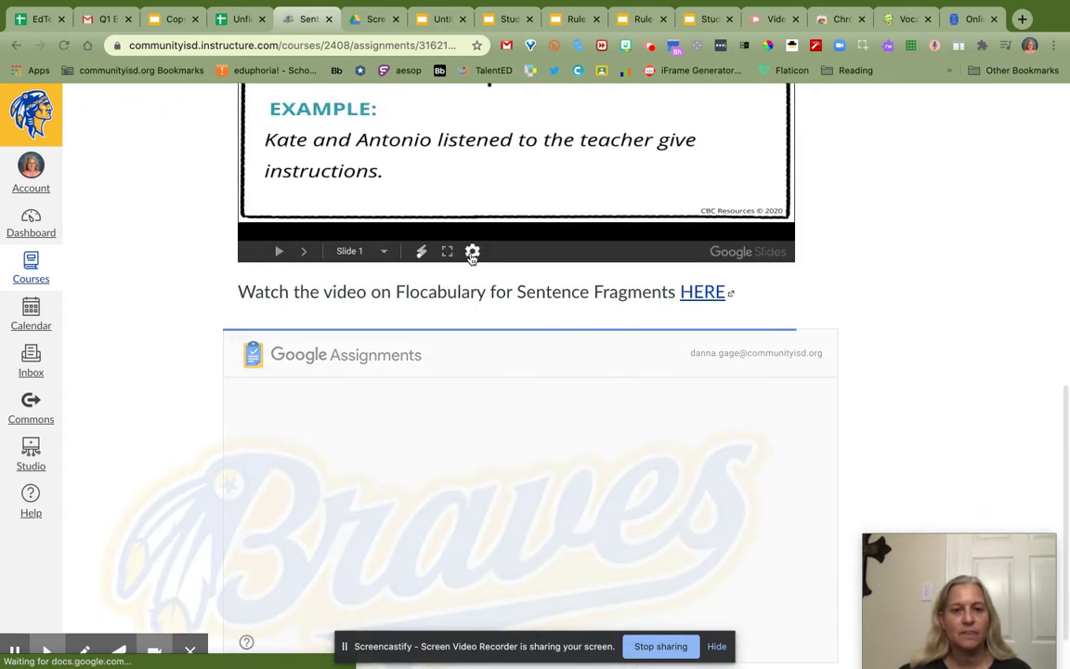
{"action": "scroll", "coordinate": [471, 257], "scroll_direction": "up", "scroll_amount": 6}
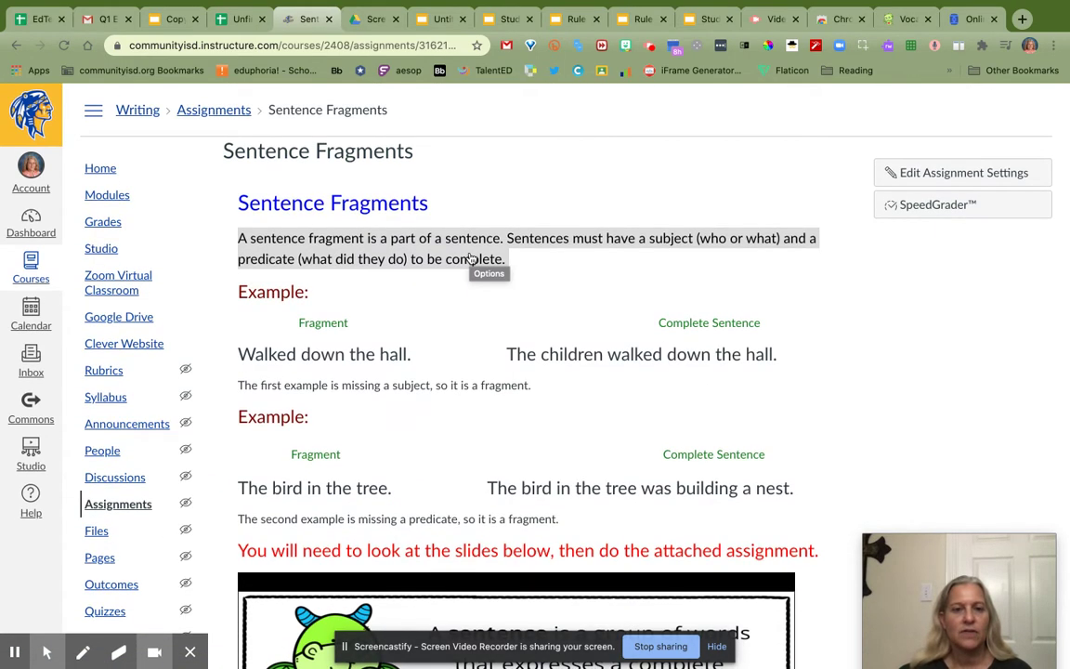
{"action": "right_click", "coordinate": [469, 257]}
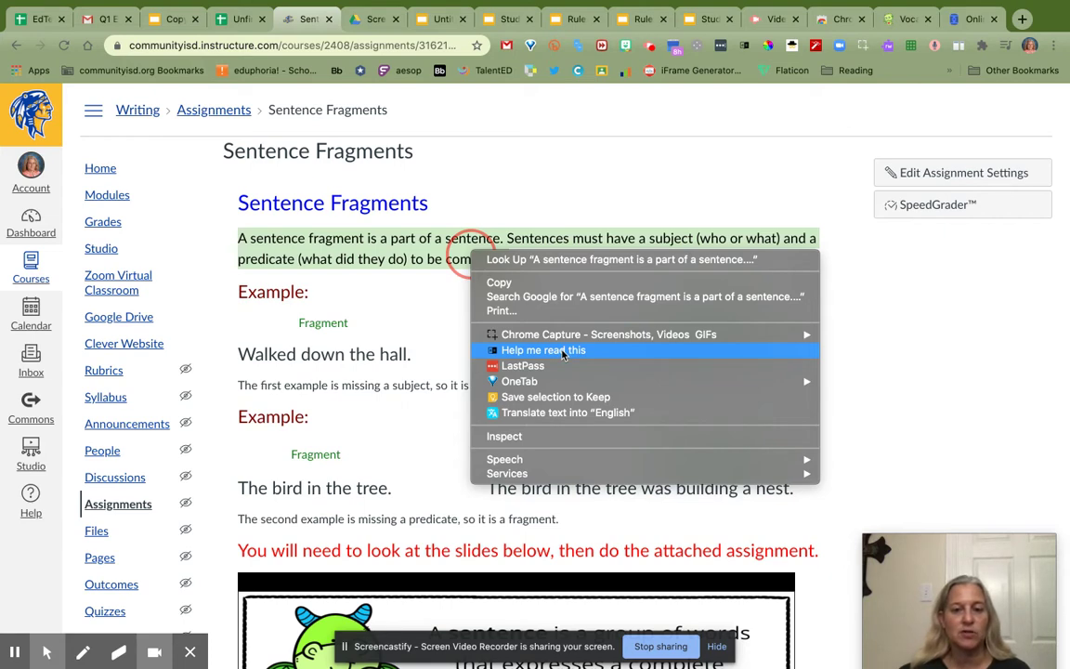
{"action": "left_click", "coordinate": [562, 354]}
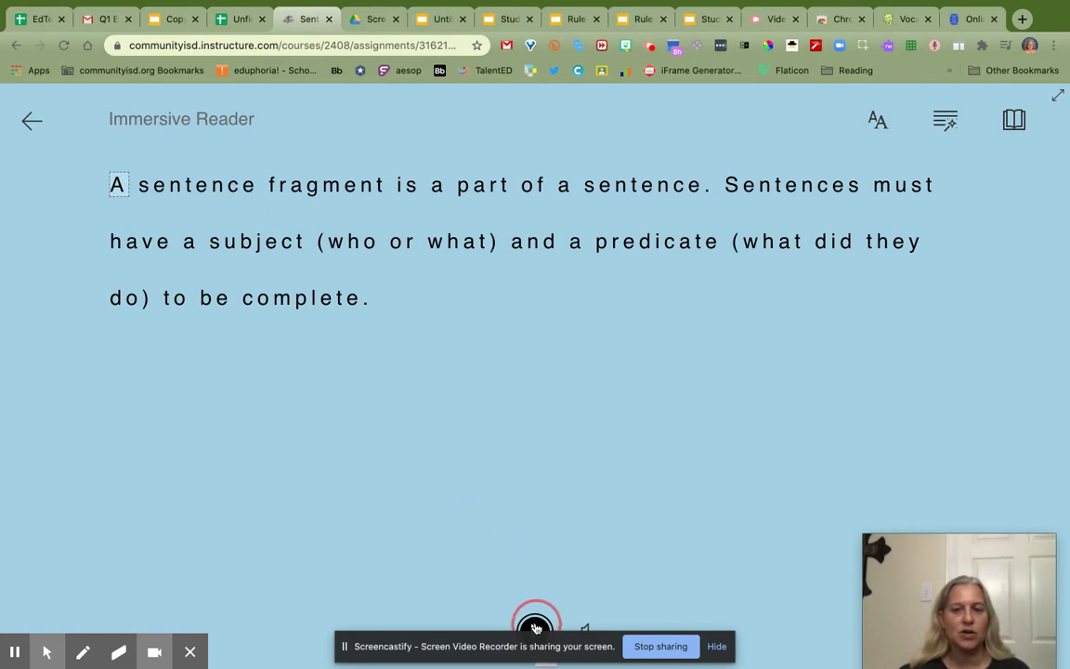
Set the Immersive Reader text size to 20 and apply the cream background theme after trying white and green.
{"action": "left_click", "coordinate": [878, 125]}
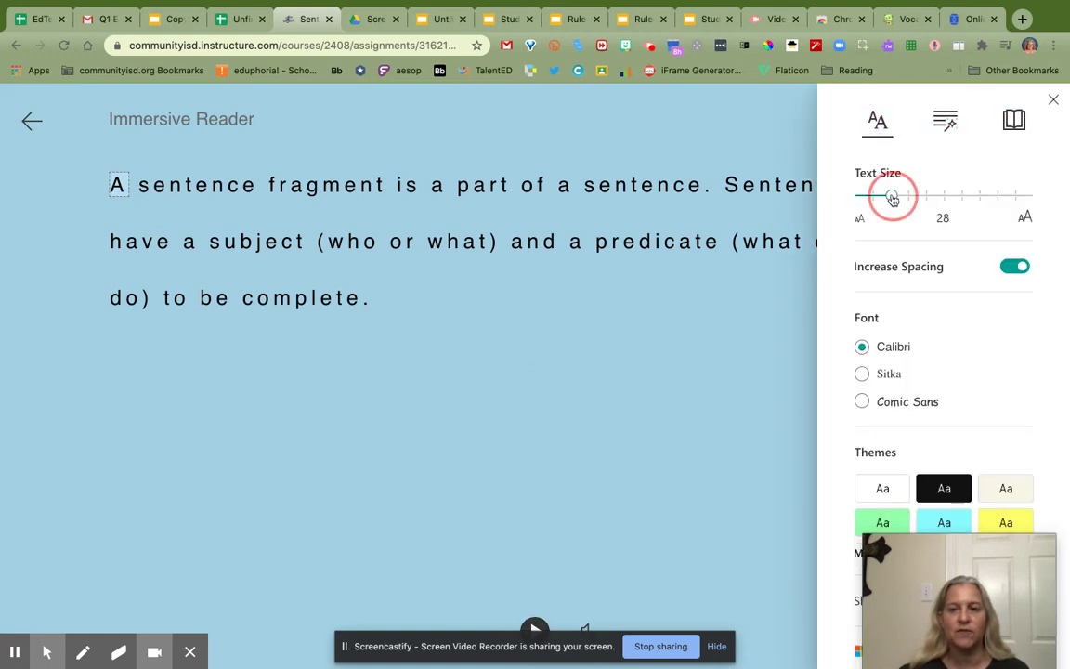
{"action": "left_click_drag", "start_coordinate": [892, 199], "coordinate": [875, 201]}
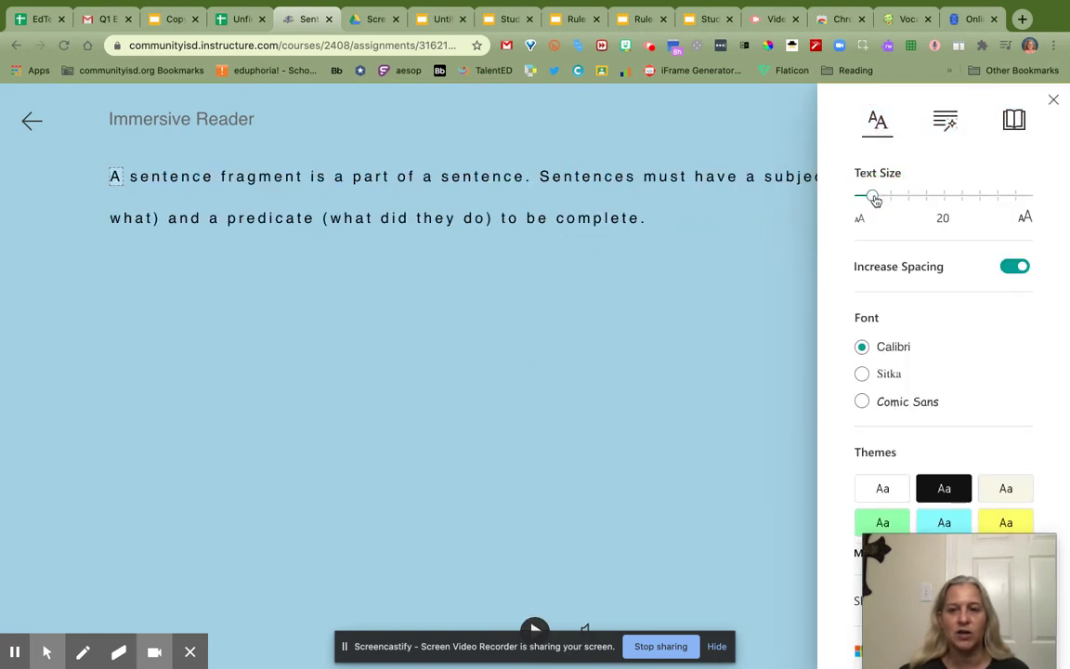
{"action": "left_click", "coordinate": [883, 487]}
{"action": "left_click", "coordinate": [882, 520]}
{"action": "left_click", "coordinate": [1007, 495]}
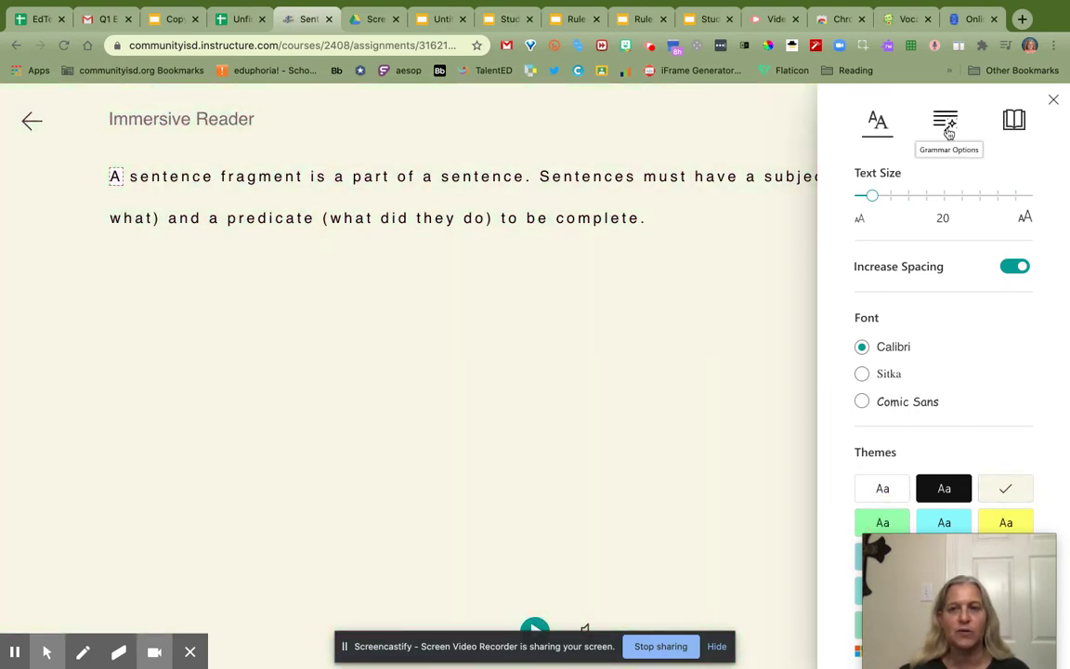
{"action": "left_click", "coordinate": [1053, 99]}
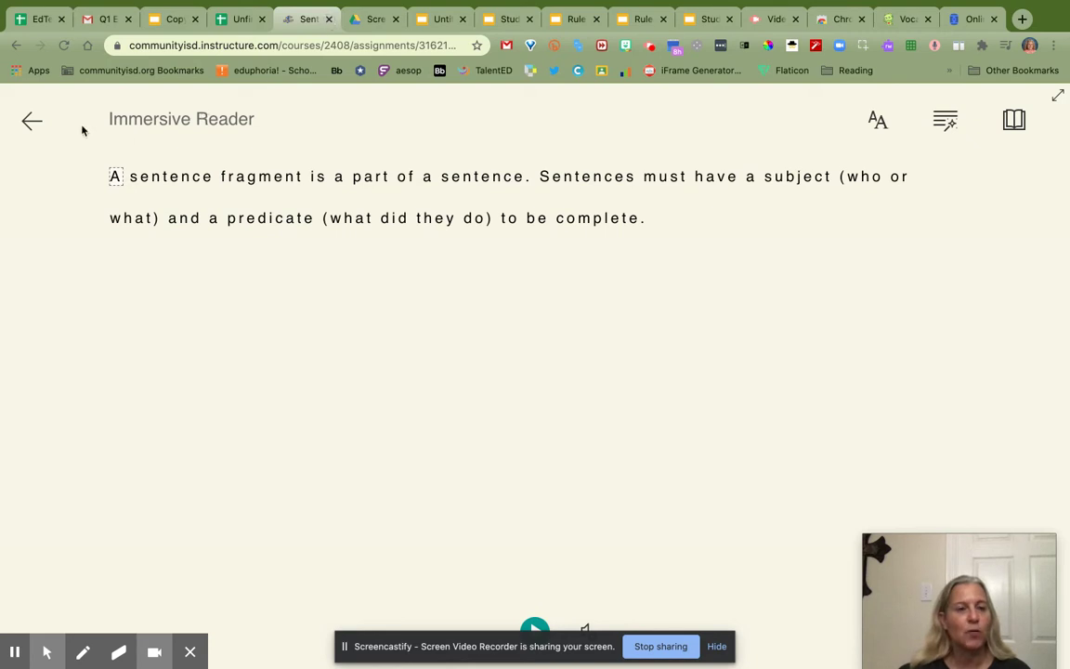
Leave Immersive Reader and page through the rules slides embedded in the Sentence Fragments assignment.
{"action": "left_click", "coordinate": [31, 122]}
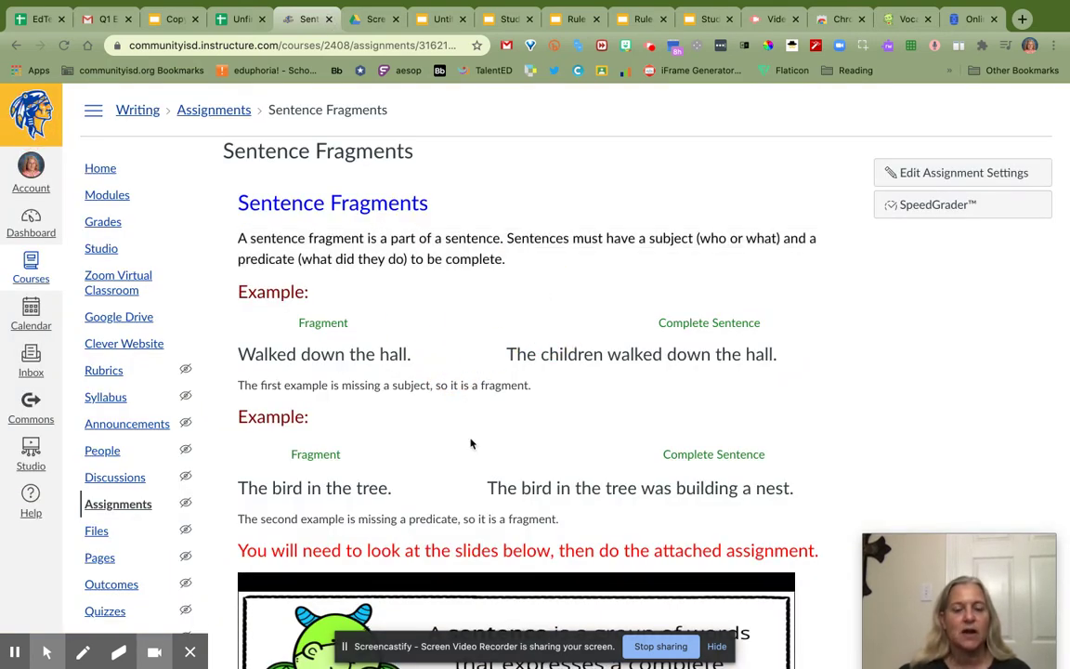
{"action": "scroll", "coordinate": [599, 454], "scroll_direction": "down", "scroll_amount": 5}
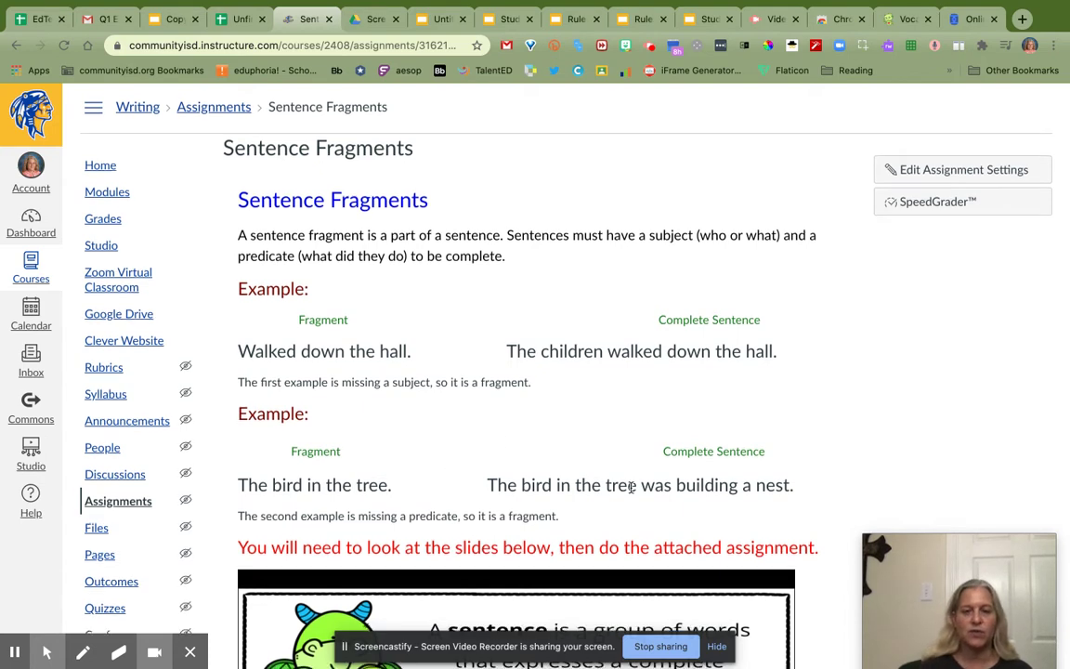
{"action": "left_click", "coordinate": [503, 464]}
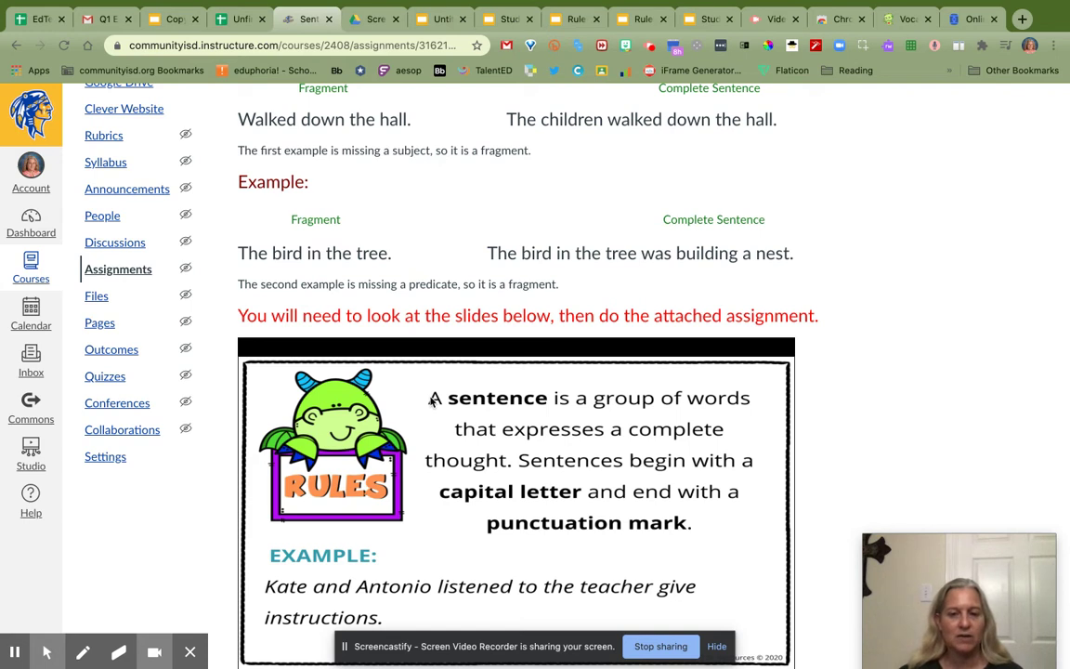
{"action": "left_click", "coordinate": [432, 399]}
{"action": "left_click", "coordinate": [634, 398]}
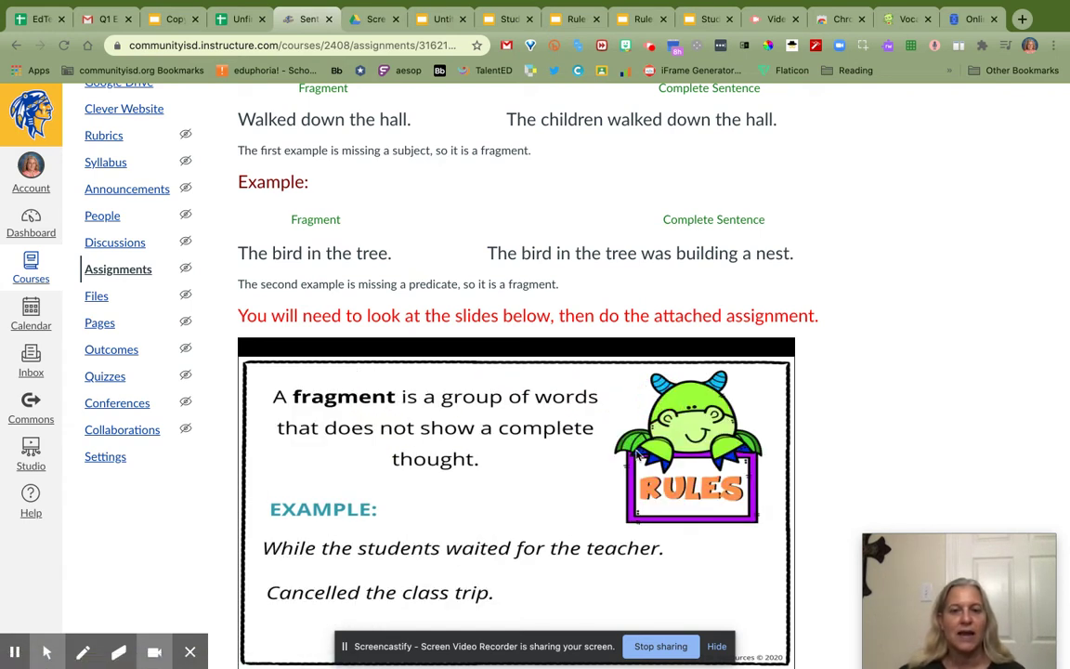
{"action": "left_click", "coordinate": [585, 452]}
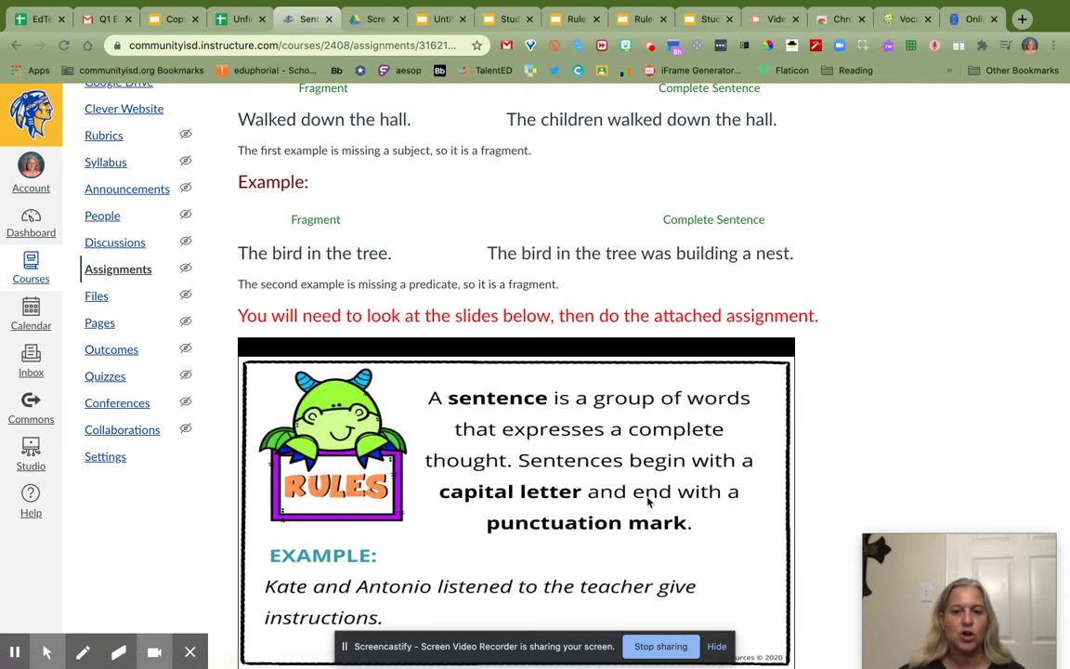
{"action": "scroll", "coordinate": [833, 304], "scroll_direction": "up", "scroll_amount": 5}
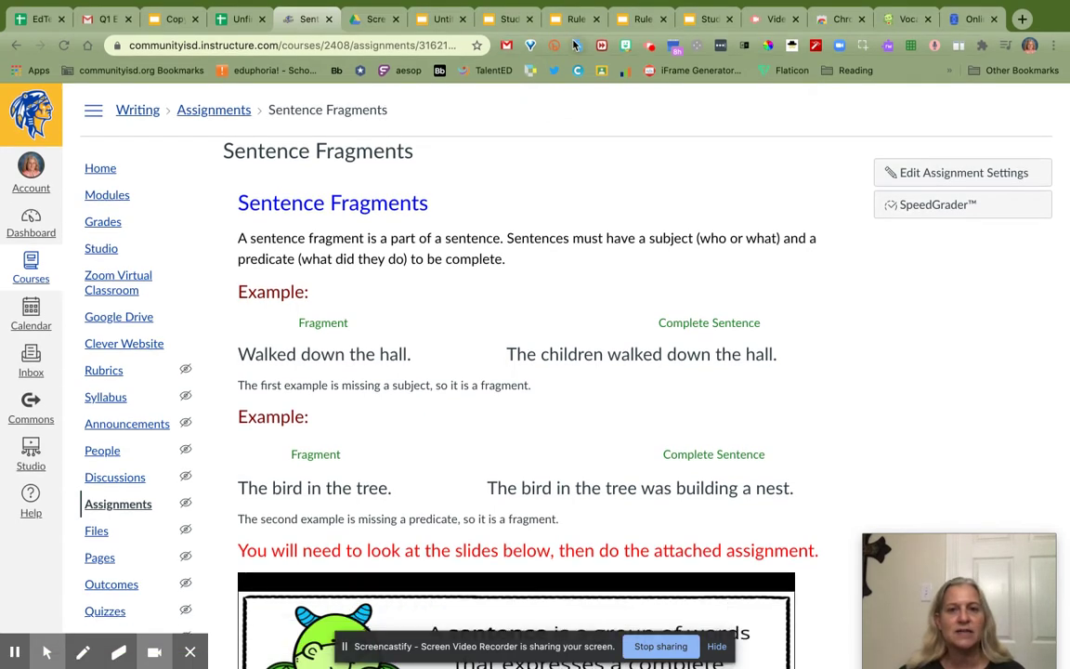
Switch to the Rules for compound subjects and predicates 1 presentation and examine the audio insertion option and the clips on slides 4 and 1.
{"action": "left_click", "coordinate": [639, 19]}
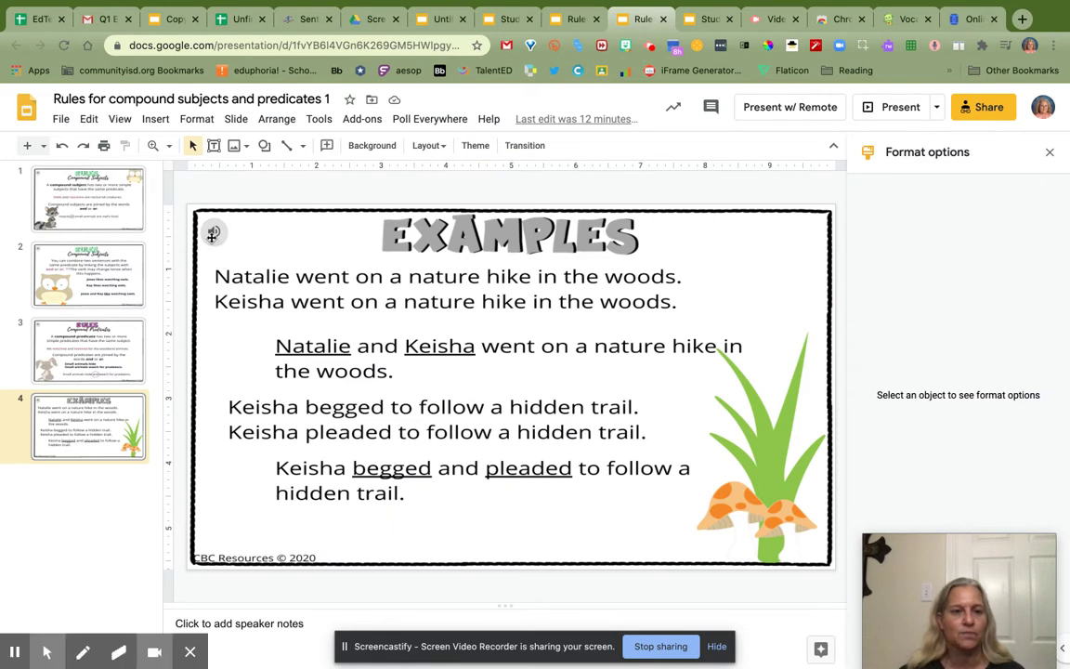
{"action": "left_click", "coordinate": [155, 119]}
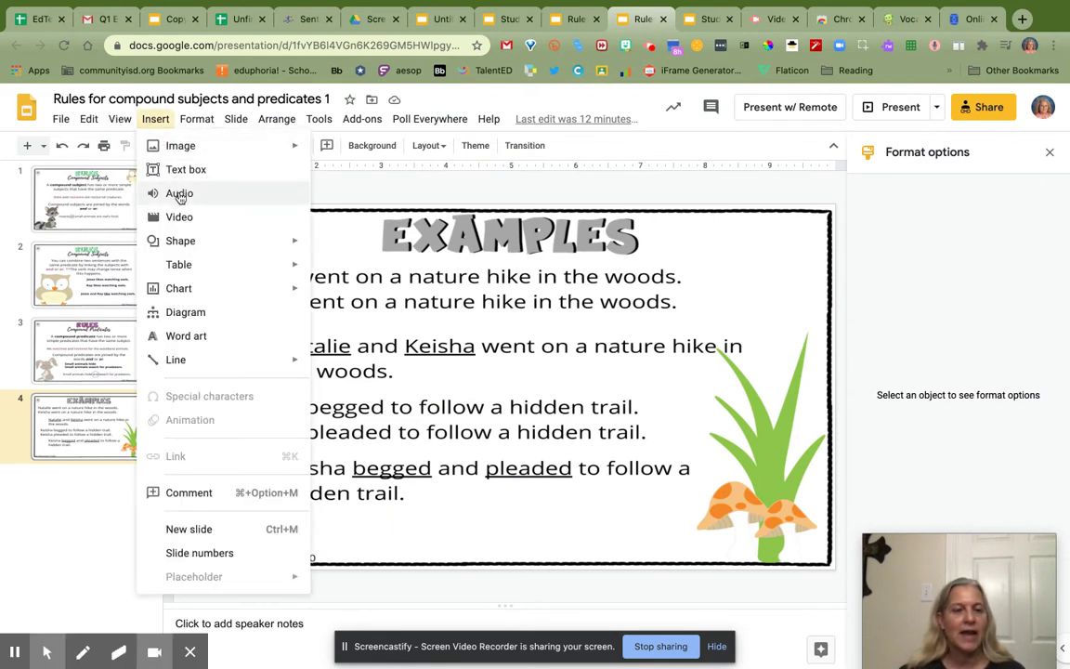
{"action": "left_click", "coordinate": [321, 188]}
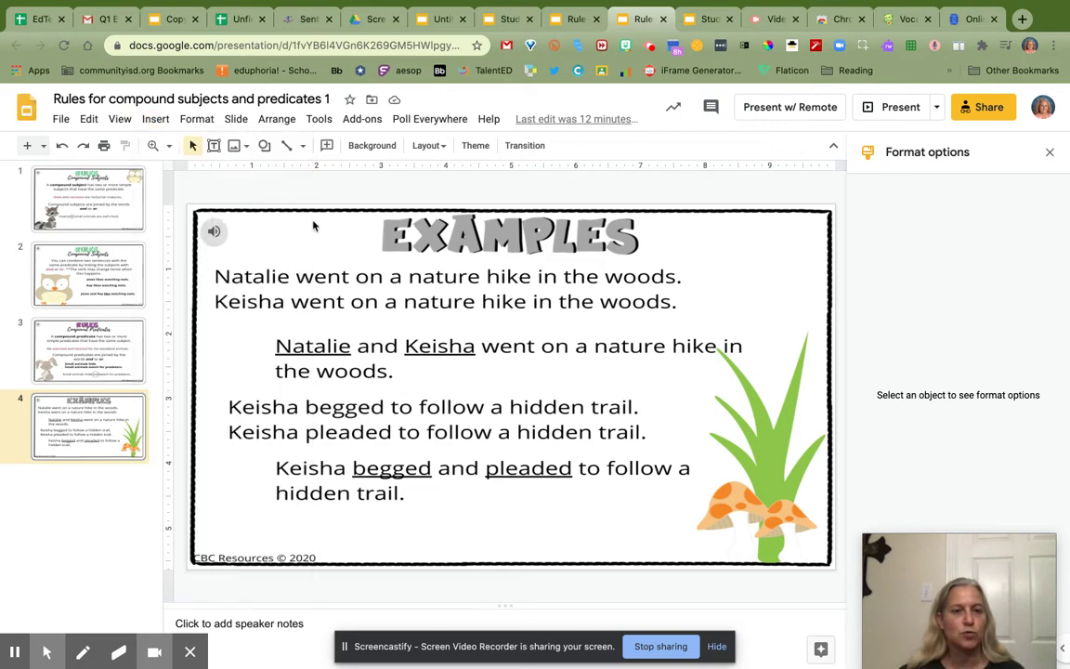
{"action": "mouse_move", "coordinate": [210, 229]}
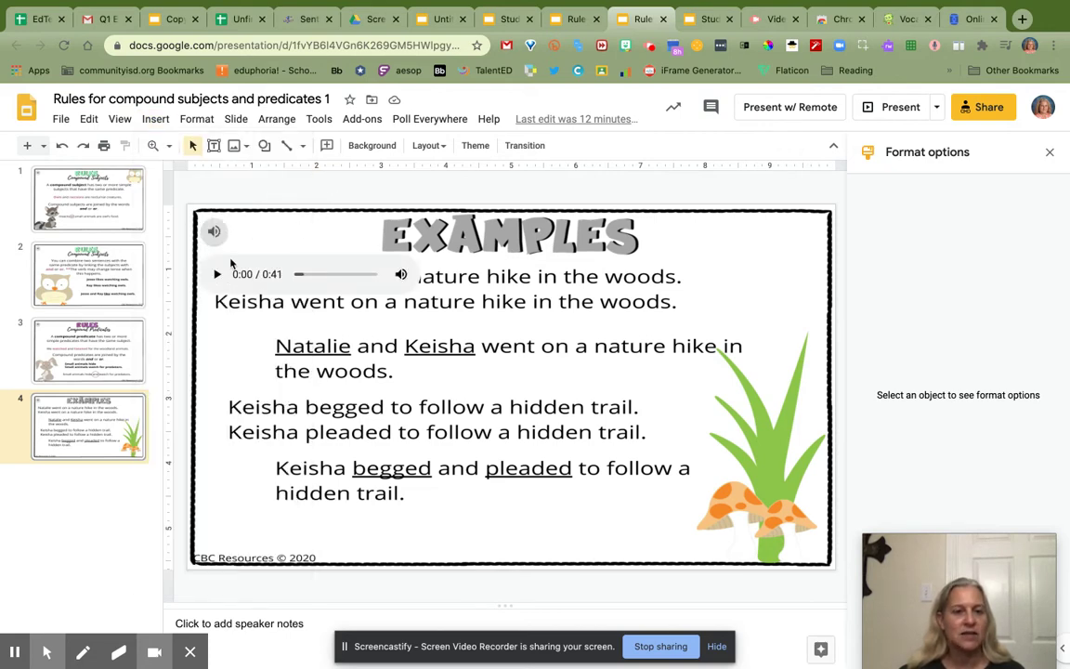
{"action": "left_click", "coordinate": [93, 197]}
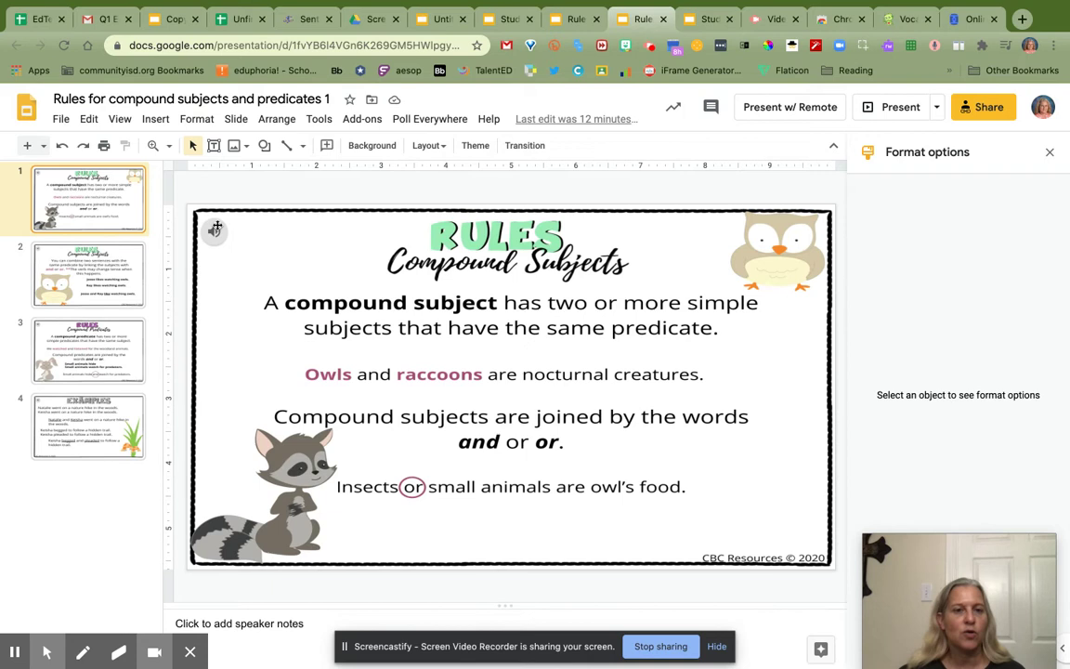
{"action": "mouse_move", "coordinate": [215, 232]}
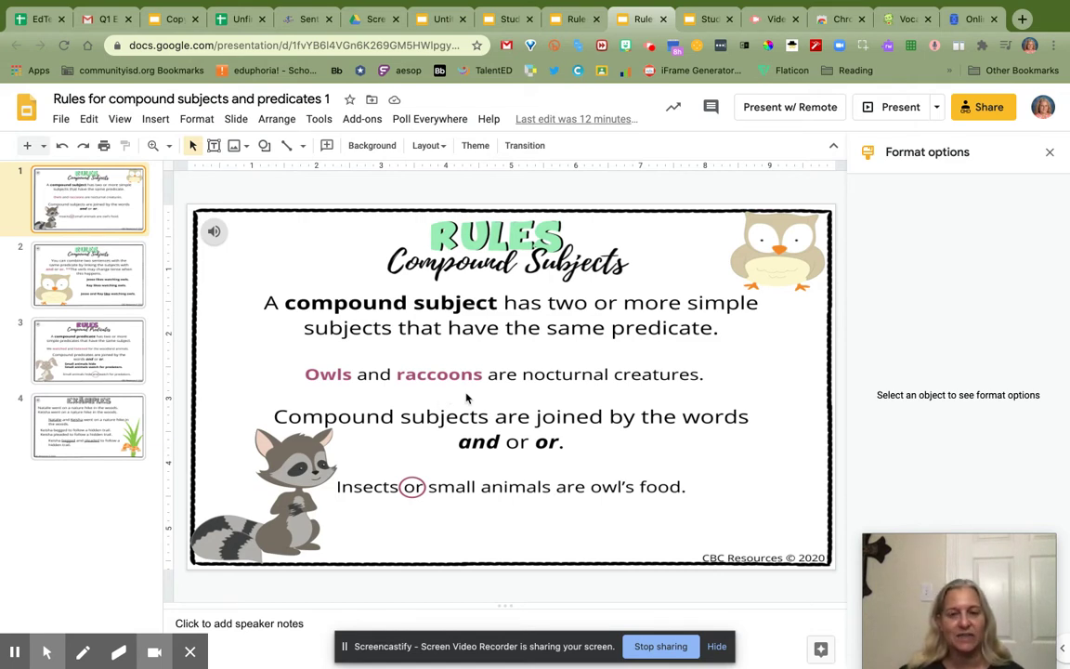
Switch to the Vocaroo voice recording site.
{"action": "mouse_move", "coordinate": [872, 5]}
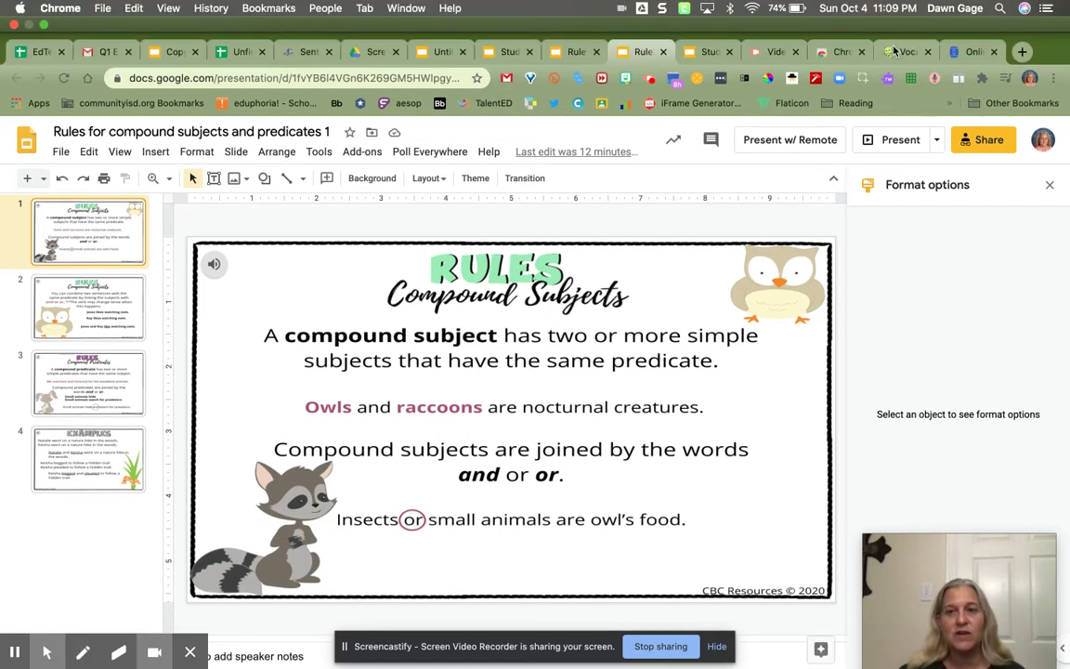
{"action": "left_click", "coordinate": [901, 54]}
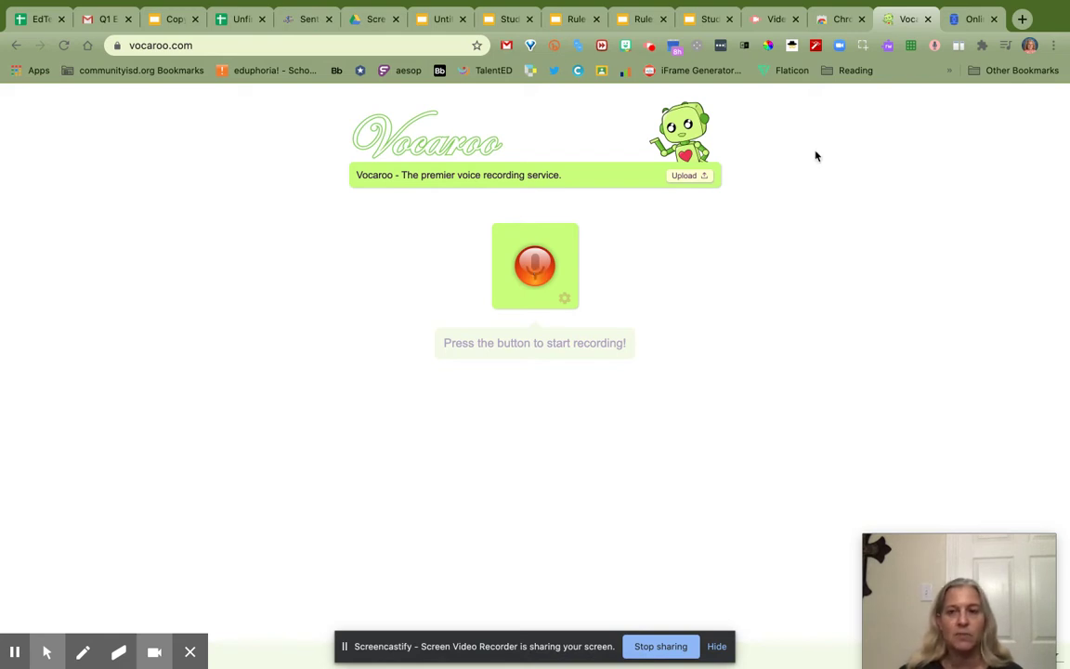
Switch to the online-voice-recorder.com site and view the Reverb extension's recorder before closing it.
{"action": "left_click", "coordinate": [966, 21]}
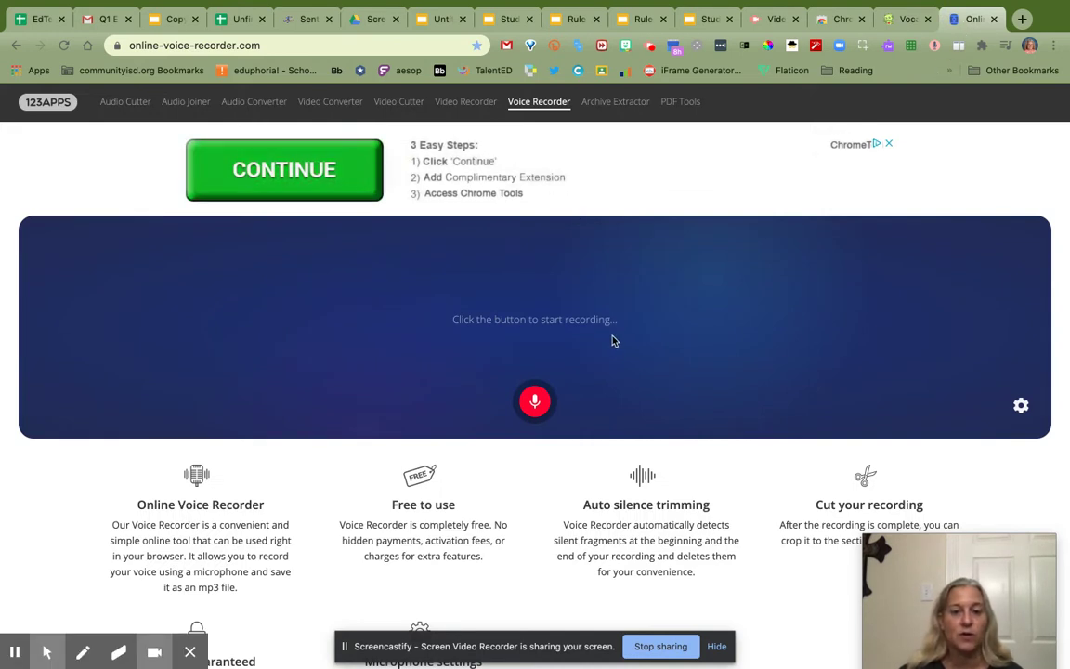
{"action": "left_click", "coordinate": [935, 48]}
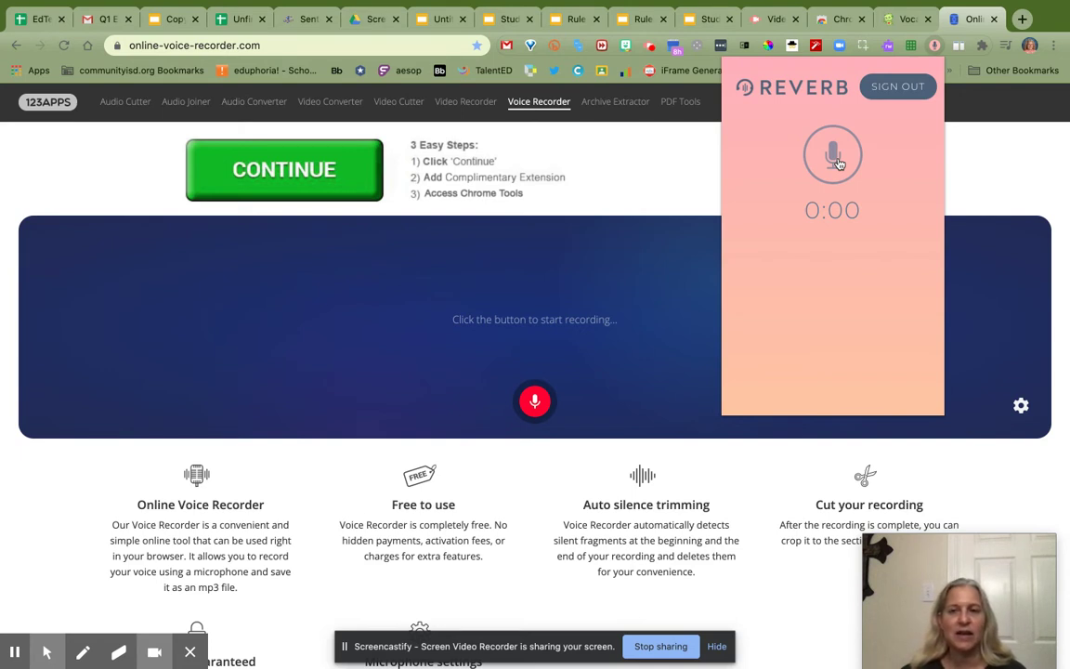
{"action": "left_click", "coordinate": [974, 187]}
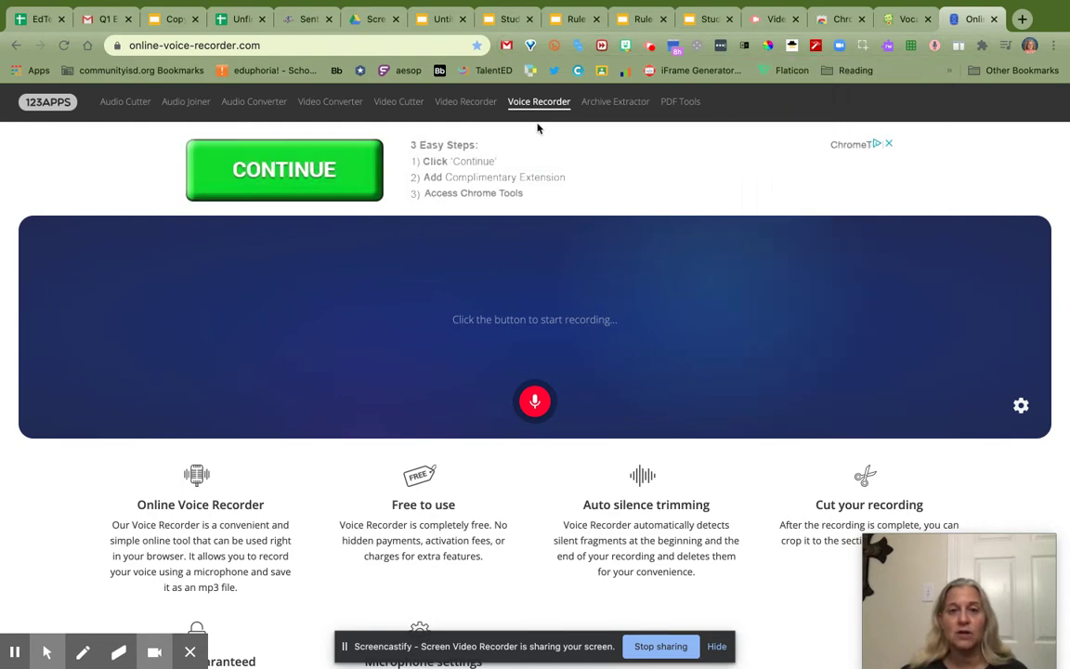
Return to Canvas, open the Sentence Fragments assignment containing the Reverb player from the Writing course modules, and play its recording.
{"action": "left_click", "coordinate": [299, 18]}
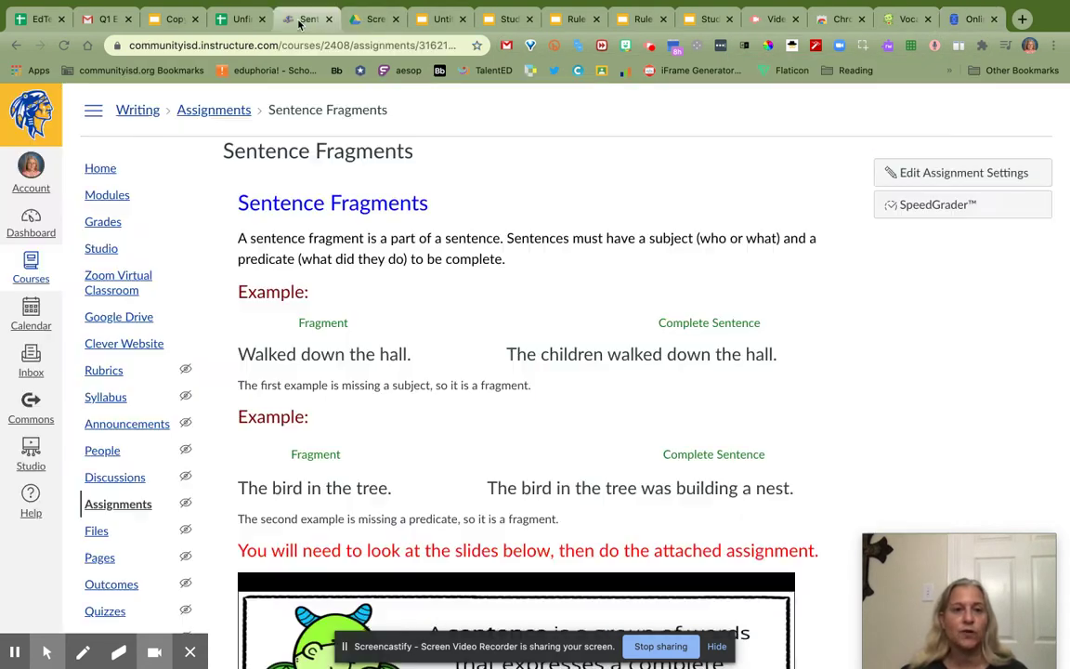
{"action": "left_click", "coordinate": [115, 197]}
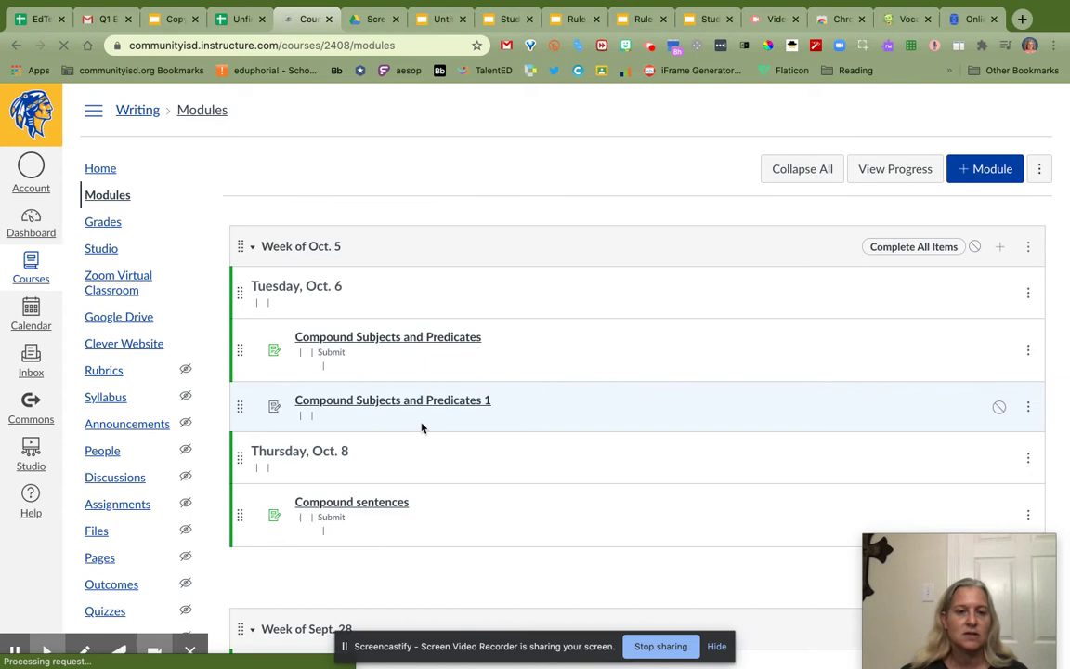
{"action": "scroll", "coordinate": [468, 473], "scroll_direction": "down", "scroll_amount": 2}
{"action": "scroll", "coordinate": [467, 473], "scroll_direction": "down", "scroll_amount": 10}
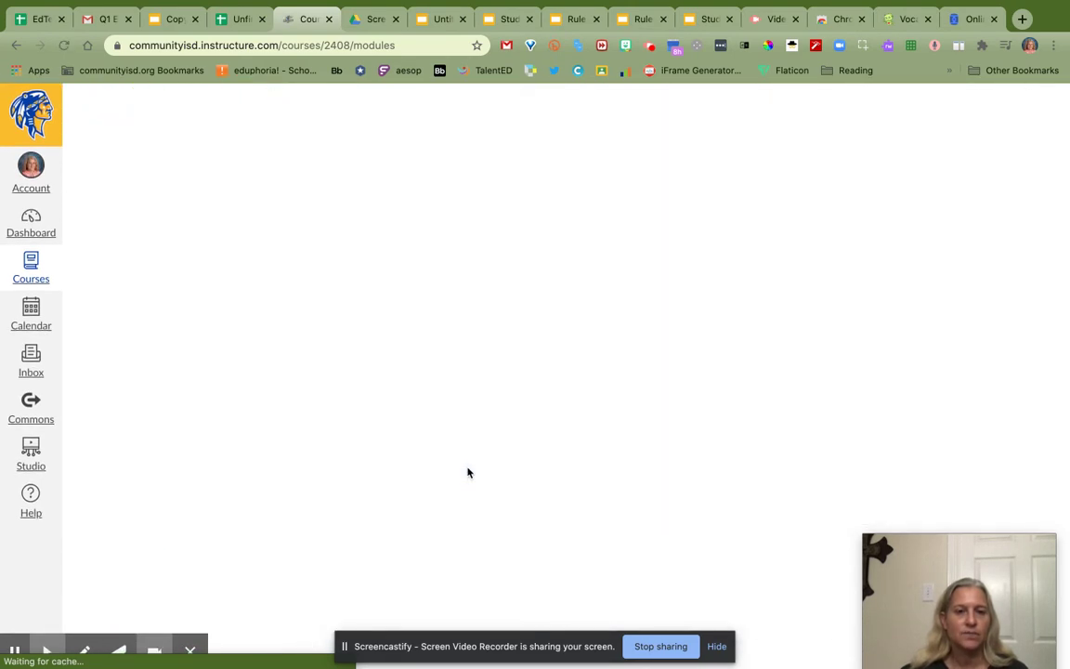
{"action": "scroll", "coordinate": [467, 473], "scroll_direction": "down", "scroll_amount": 15}
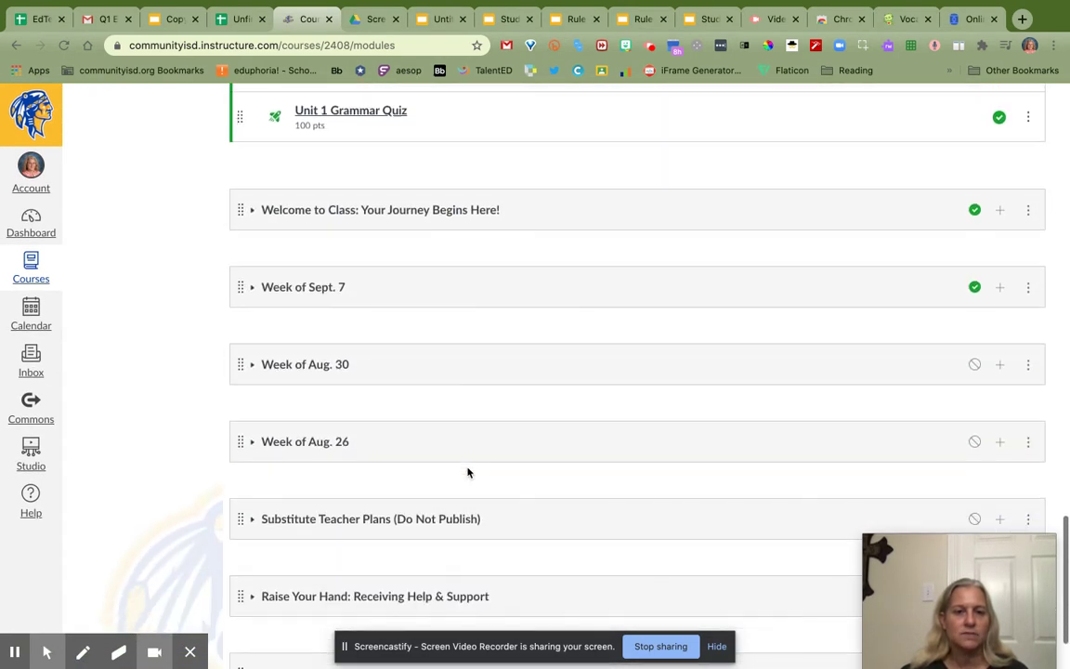
{"action": "scroll", "coordinate": [467, 473], "scroll_direction": "up", "scroll_amount": 3}
{"action": "scroll", "coordinate": [467, 473], "scroll_direction": "up", "scroll_amount": 2}
{"action": "left_click", "coordinate": [389, 292]}
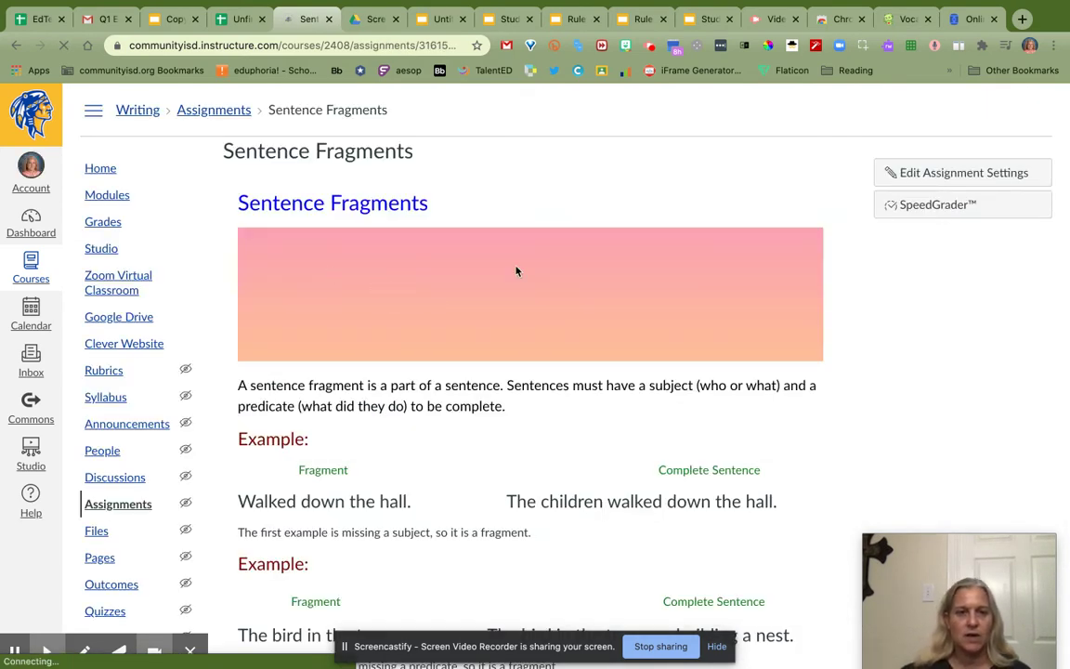
{"action": "left_click", "coordinate": [274, 272]}
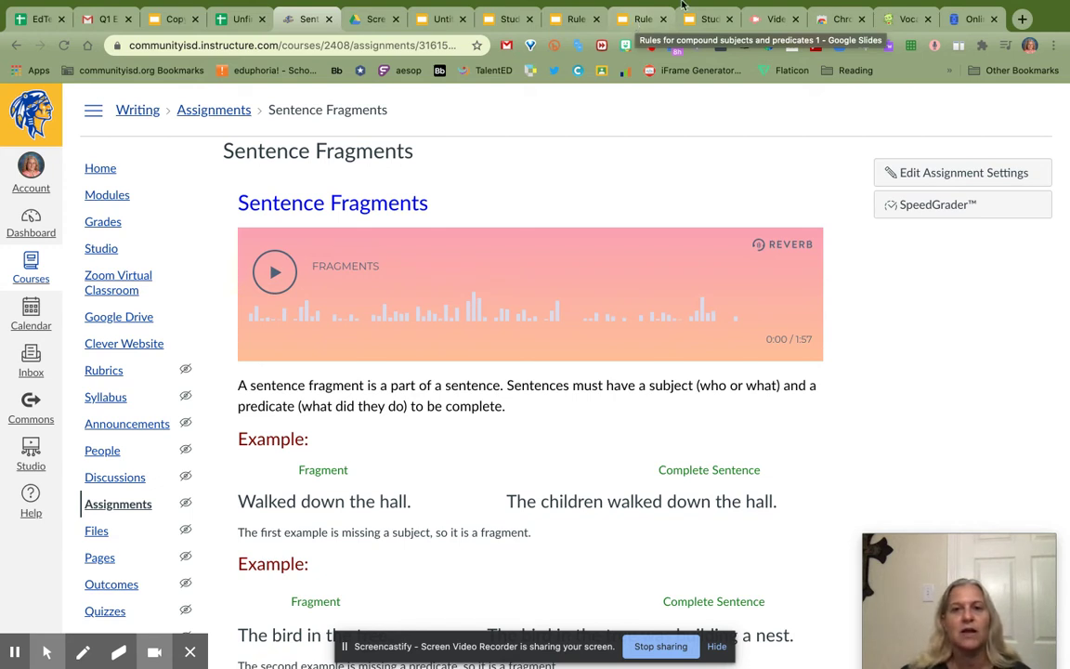
Examine the export options on the Screencastify recording page and the audio files in Drive's Screencastify folder.
{"action": "left_click", "coordinate": [771, 20]}
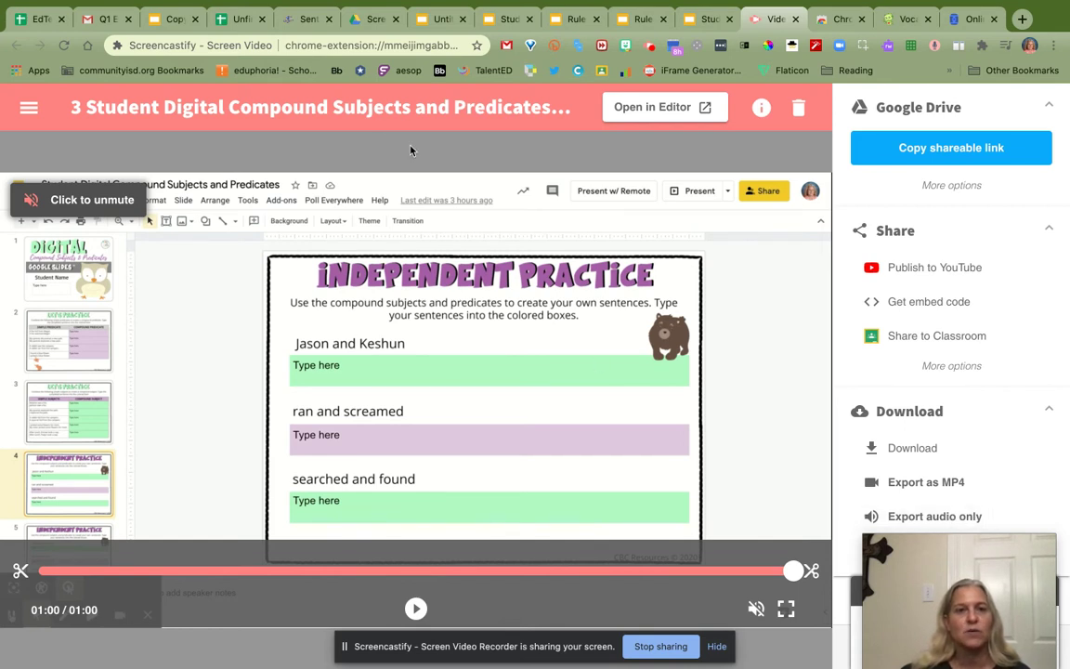
{"action": "left_click", "coordinate": [370, 22]}
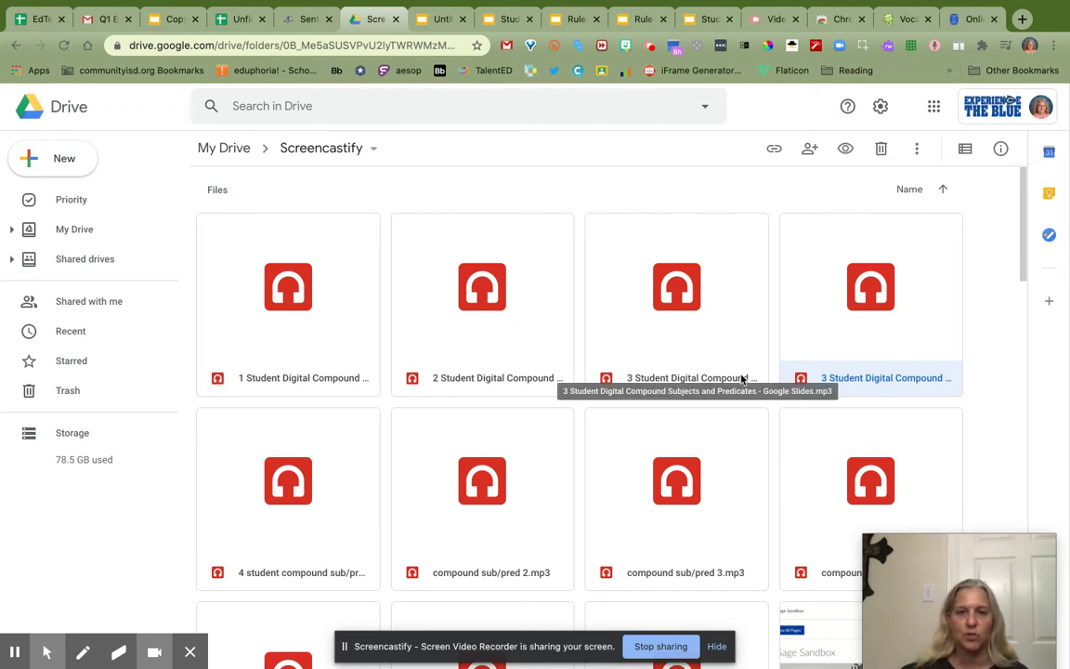
Insert "3 Student Digital Compound Subjects and Predicates - Google Slides.mp3" on slide 1 of the Rules for compound subjects and predicates presentation.
{"action": "left_click", "coordinate": [575, 21]}
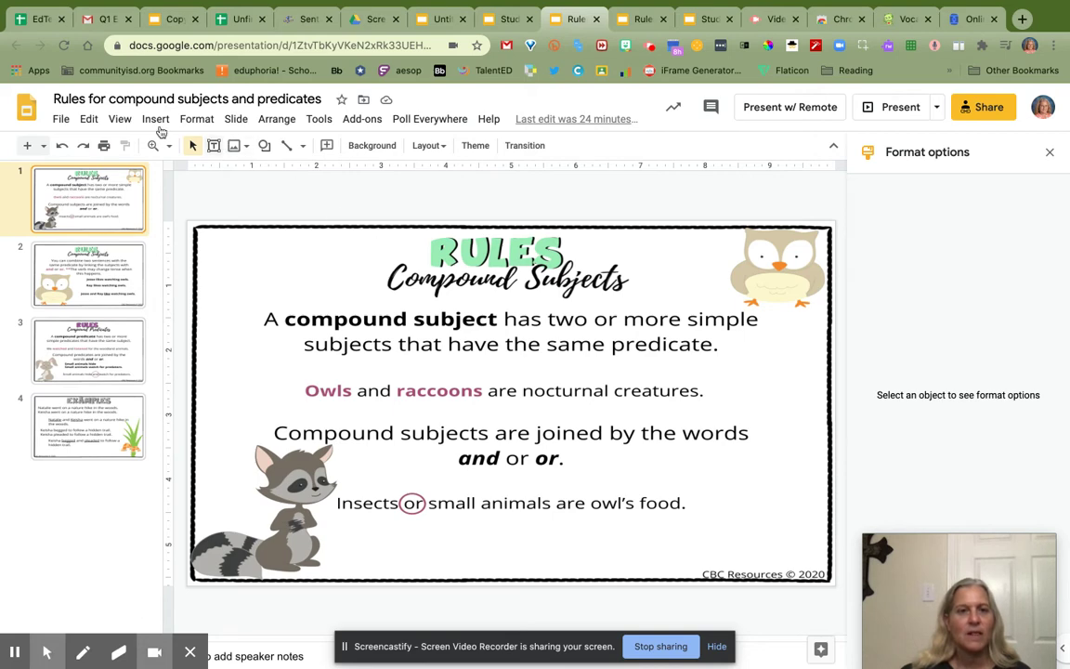
{"action": "left_click", "coordinate": [154, 120]}
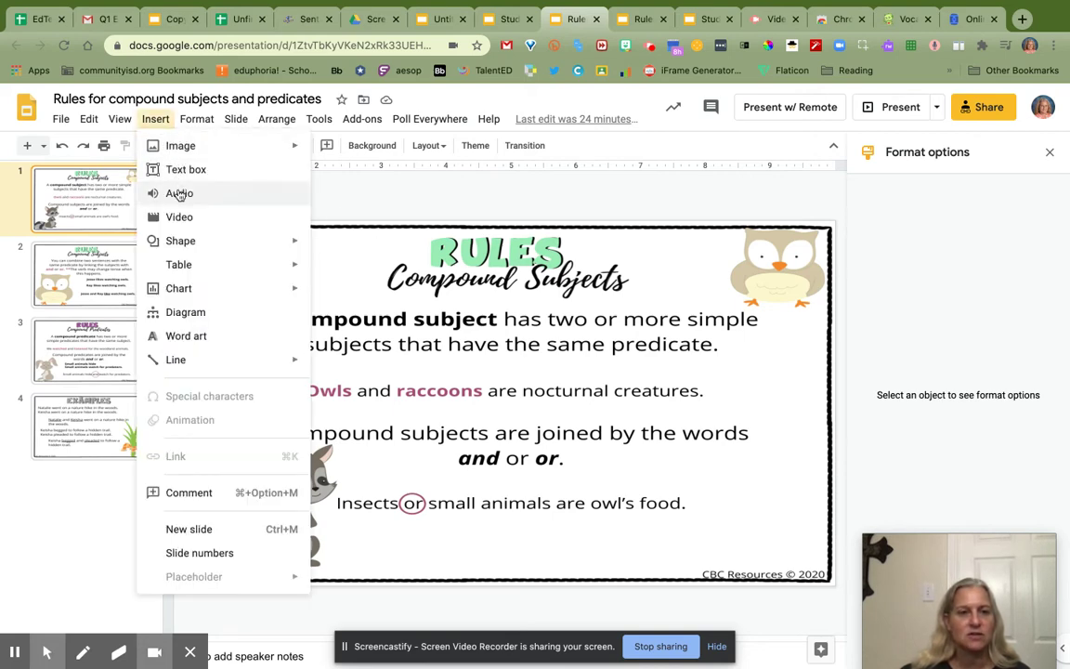
{"action": "left_click", "coordinate": [179, 193]}
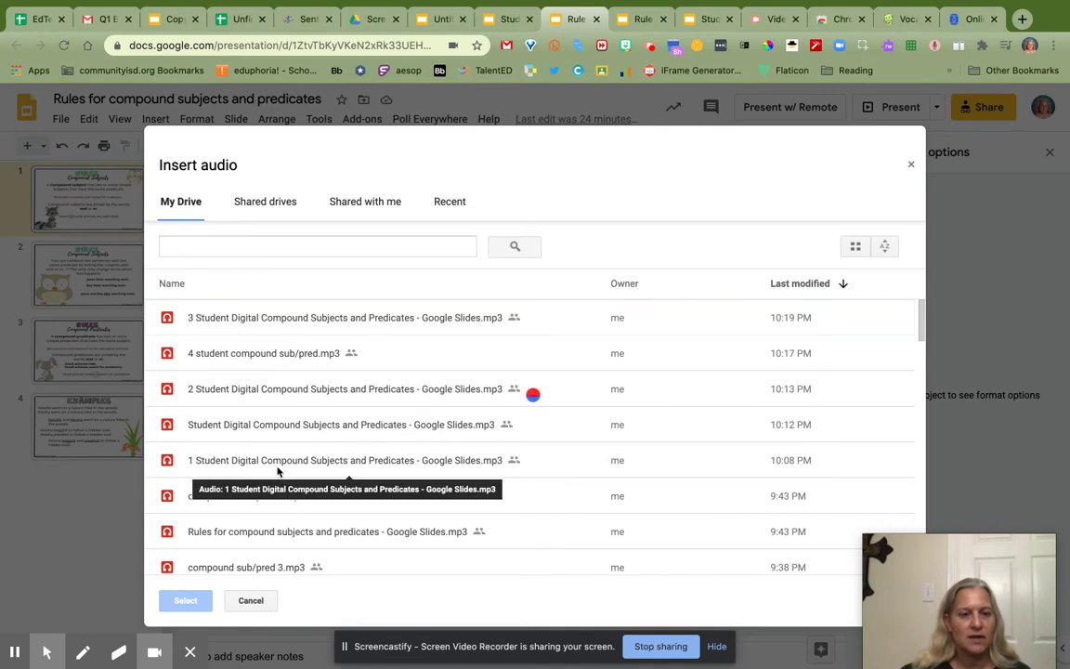
{"action": "left_click", "coordinate": [265, 320]}
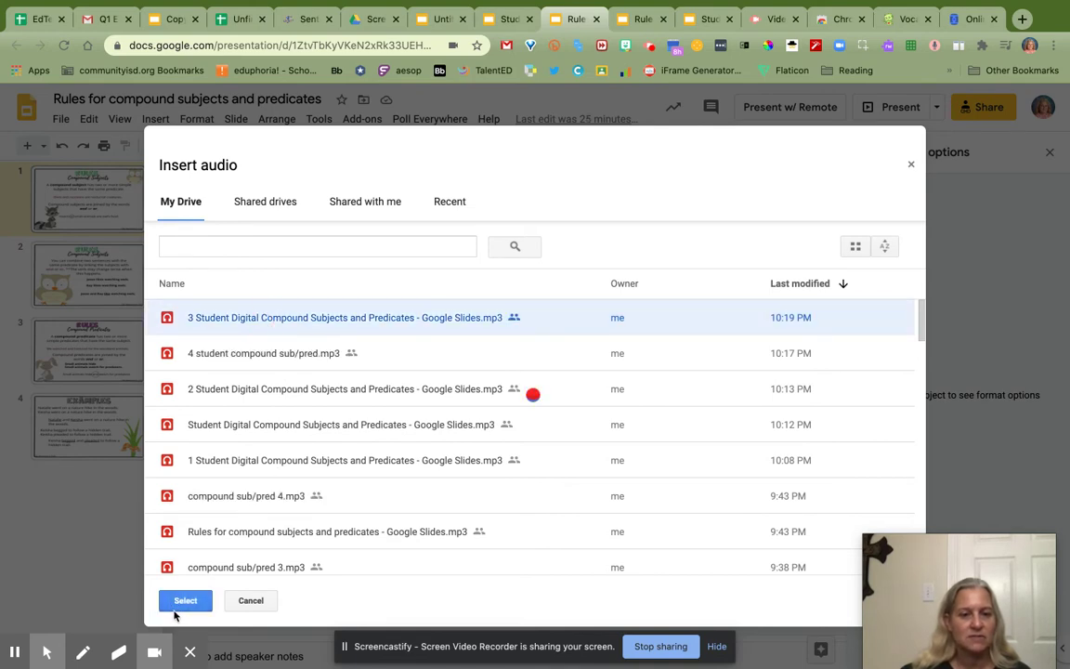
{"action": "left_click", "coordinate": [181, 604]}
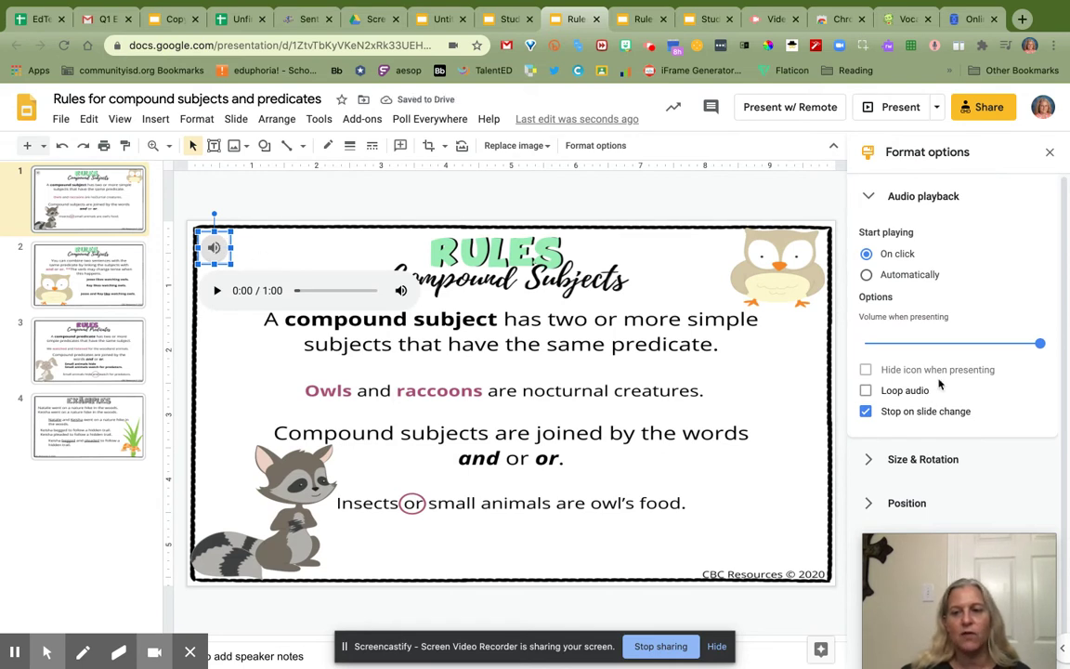
Examine the audio icon's size, recolor and position options, switching the position reference to Center and back to Top left.
{"action": "left_click", "coordinate": [868, 459]}
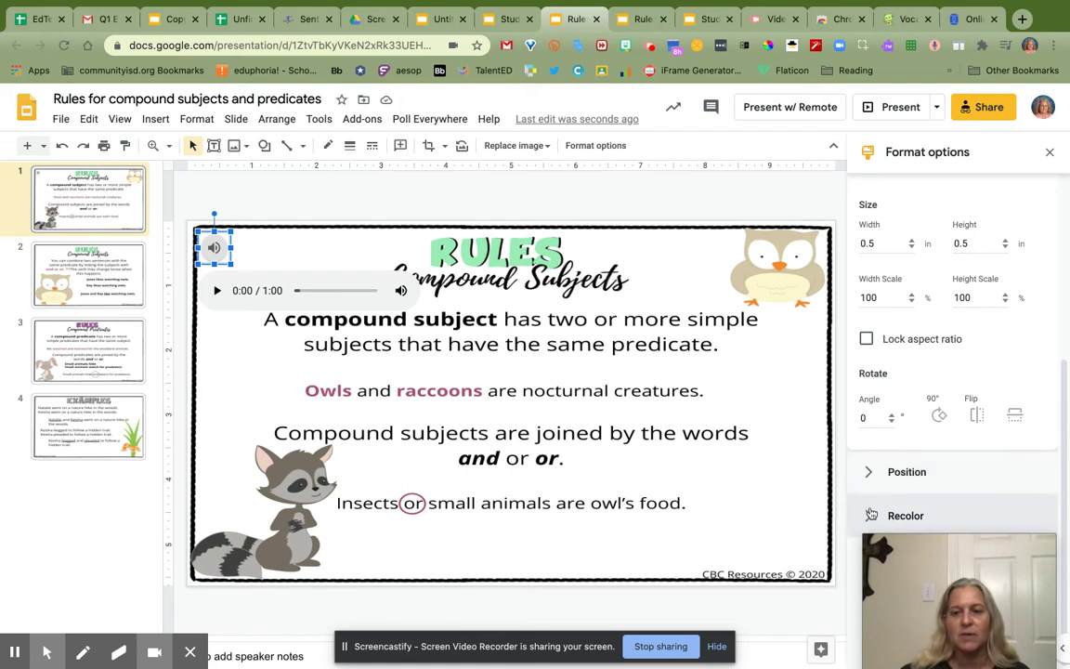
{"action": "left_click", "coordinate": [871, 514]}
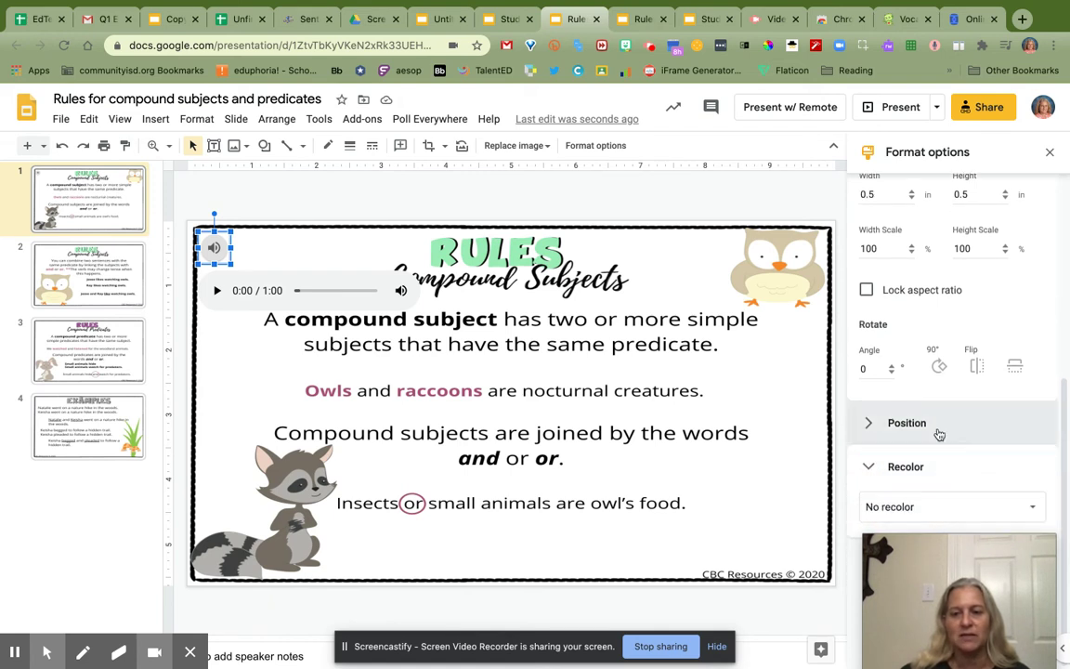
{"action": "left_click", "coordinate": [870, 466]}
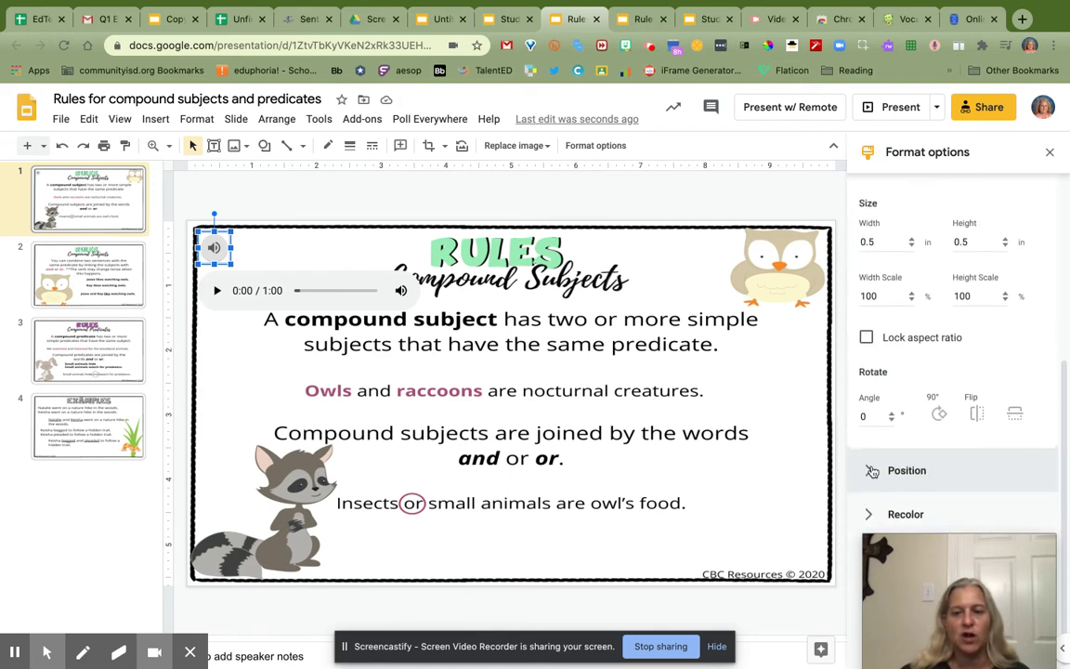
{"action": "left_click", "coordinate": [866, 476]}
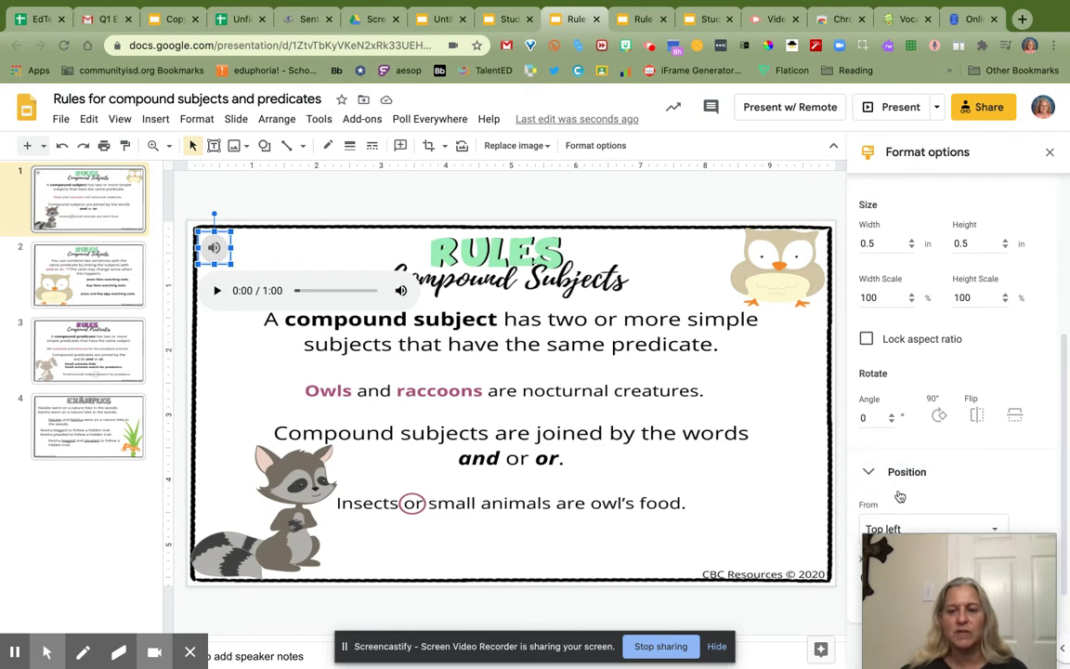
{"action": "left_click", "coordinate": [994, 402]}
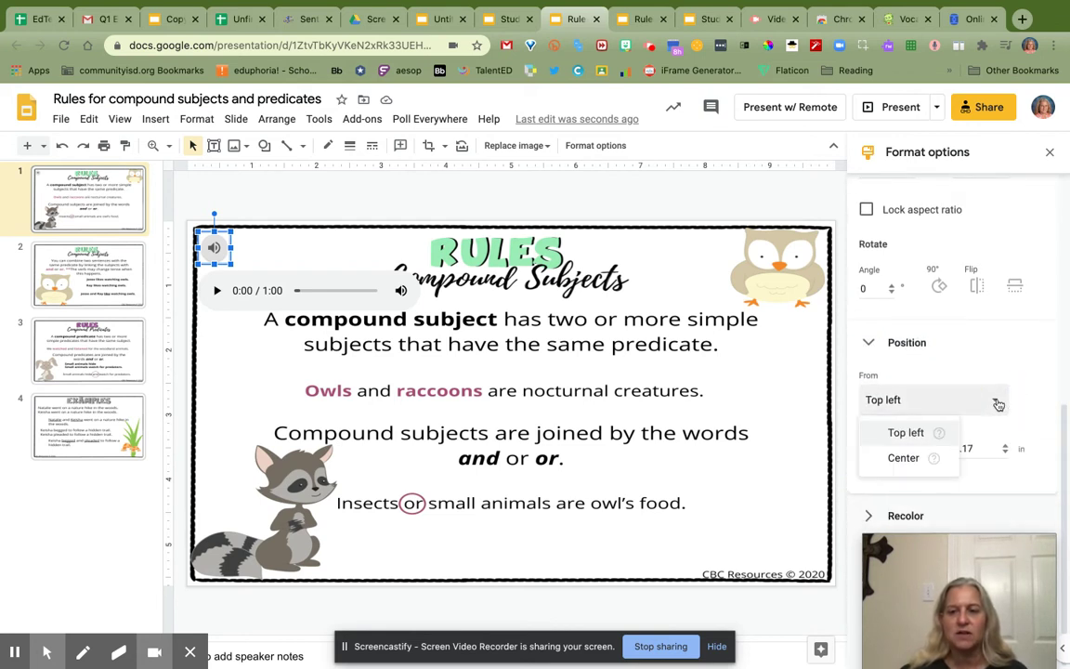
{"action": "left_click", "coordinate": [915, 456]}
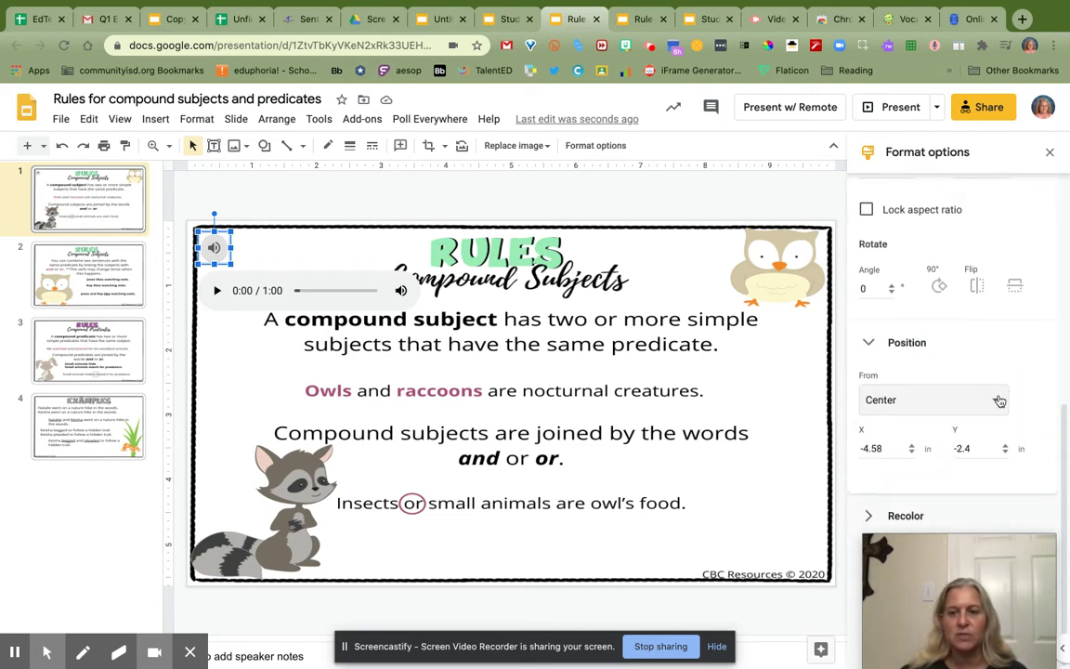
{"action": "left_click", "coordinate": [998, 400]}
{"action": "left_click", "coordinate": [908, 430]}
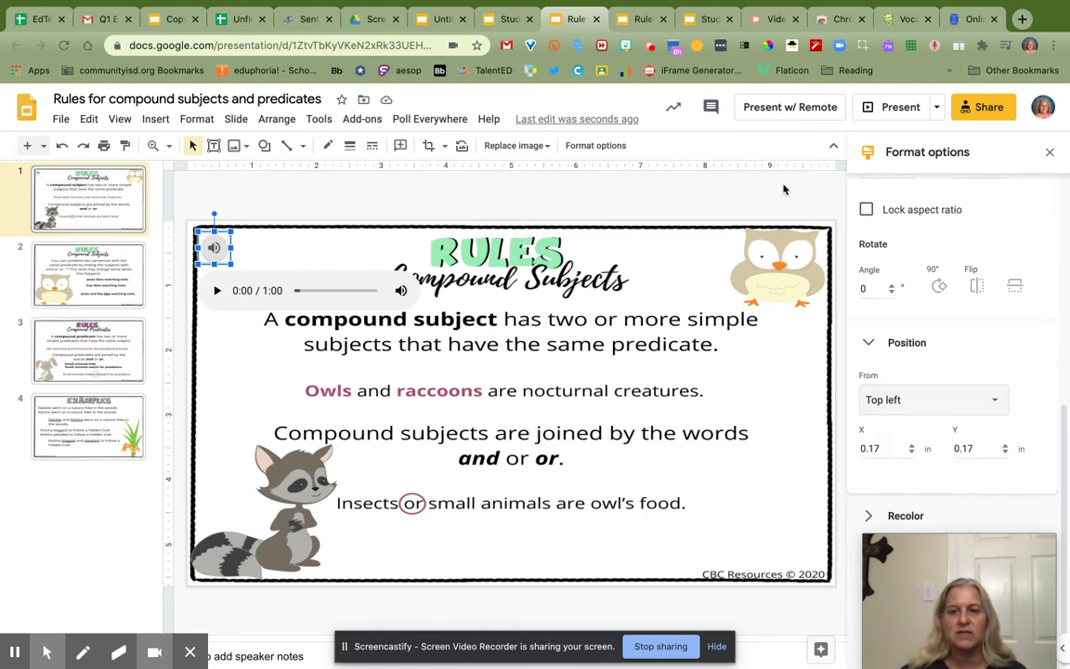
Nudge the audio icon slightly on slide 1 and delete it from the slide.
{"action": "left_click", "coordinate": [241, 191]}
{"action": "mouse_move", "coordinate": [215, 247]}
{"action": "left_mouse_down"}
{"action": "mouse_move", "coordinate": [355, 252]}
{"action": "mouse_move", "coordinate": [216, 247]}
{"action": "left_mouse_up"}
{"action": "left_click", "coordinate": [331, 201]}
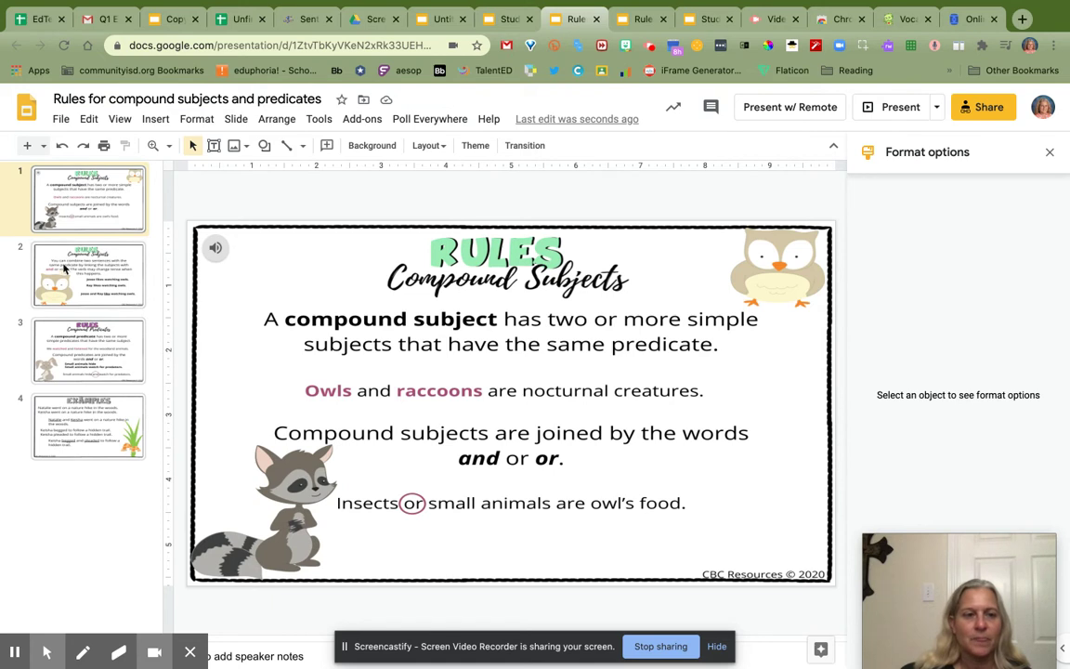
{"action": "left_click", "coordinate": [213, 249]}
{"action": "key", "text": "Delete"}
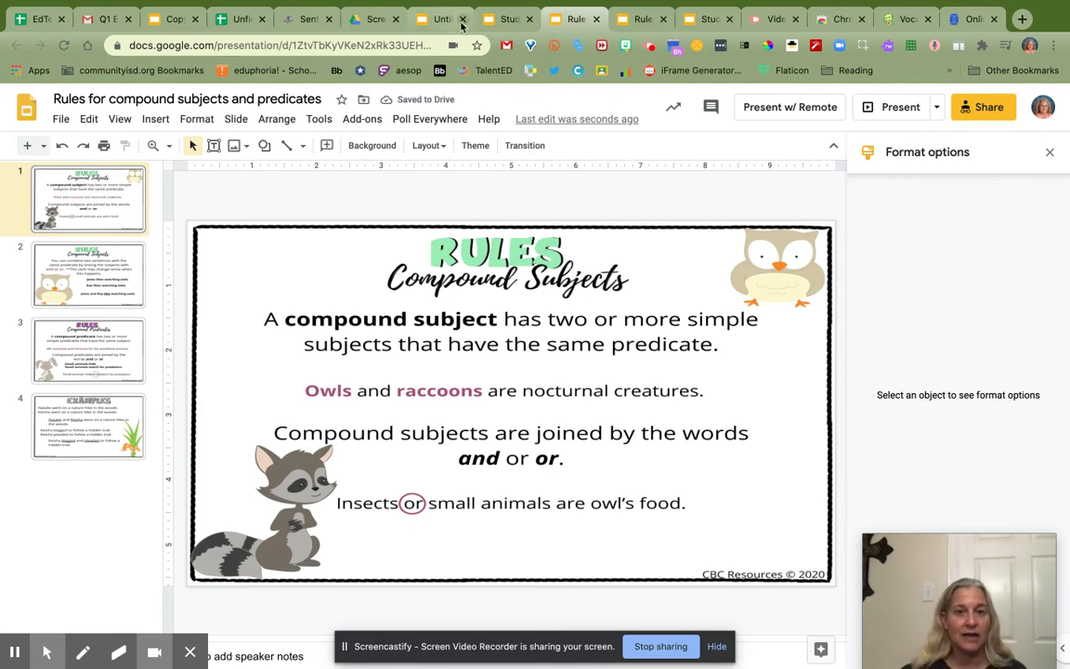
Switch to the Student Digital Compound Subjects and Predicates 1 presentation and examine the audio icon on the predicate practice slide.
{"action": "left_click", "coordinate": [522, 22]}
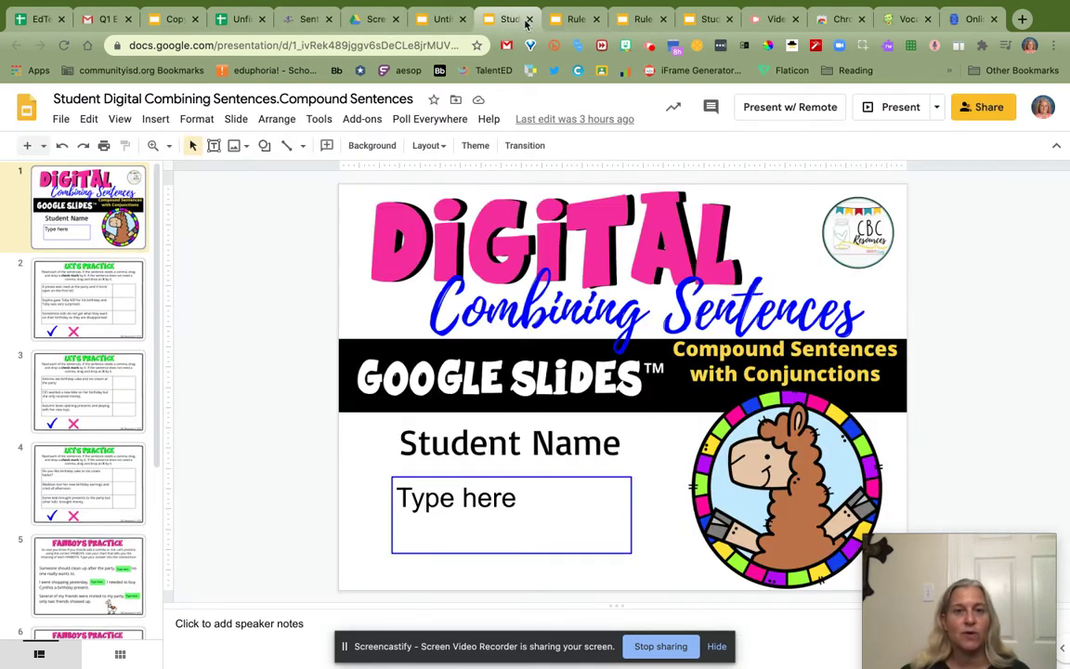
{"action": "left_click", "coordinate": [573, 23]}
{"action": "left_click", "coordinate": [639, 23]}
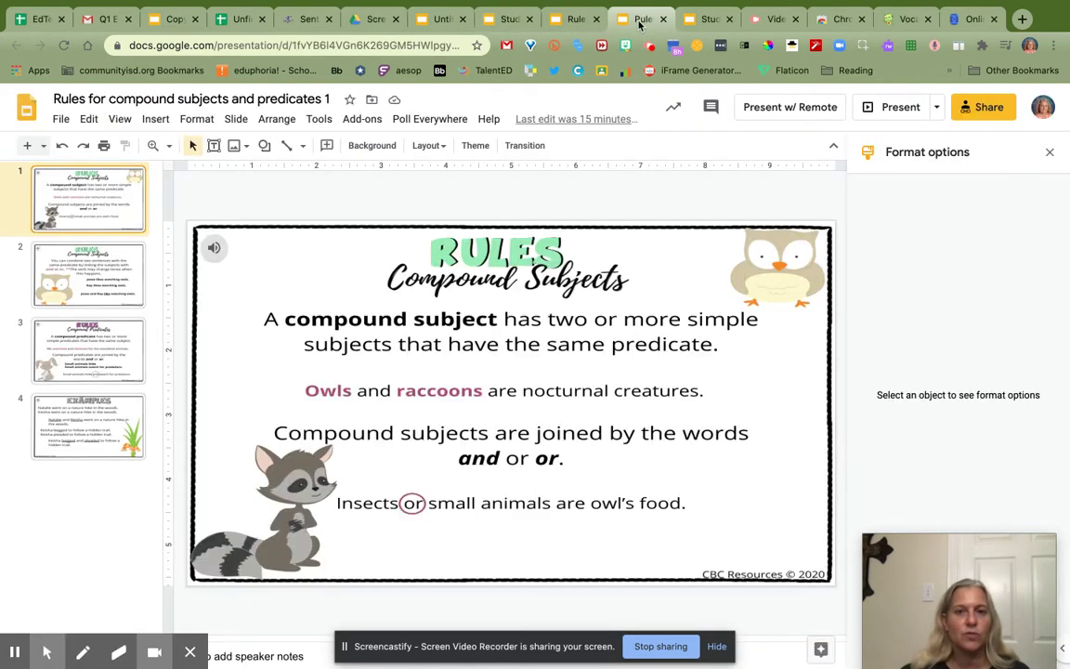
{"action": "left_click", "coordinate": [688, 21]}
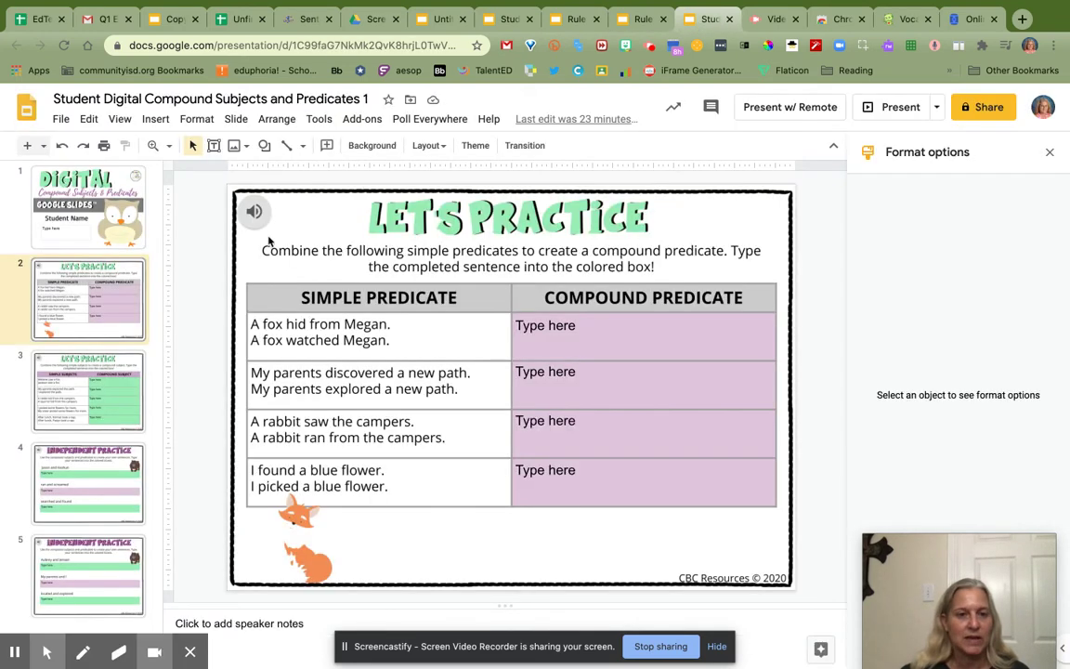
{"action": "mouse_move", "coordinate": [254, 213]}
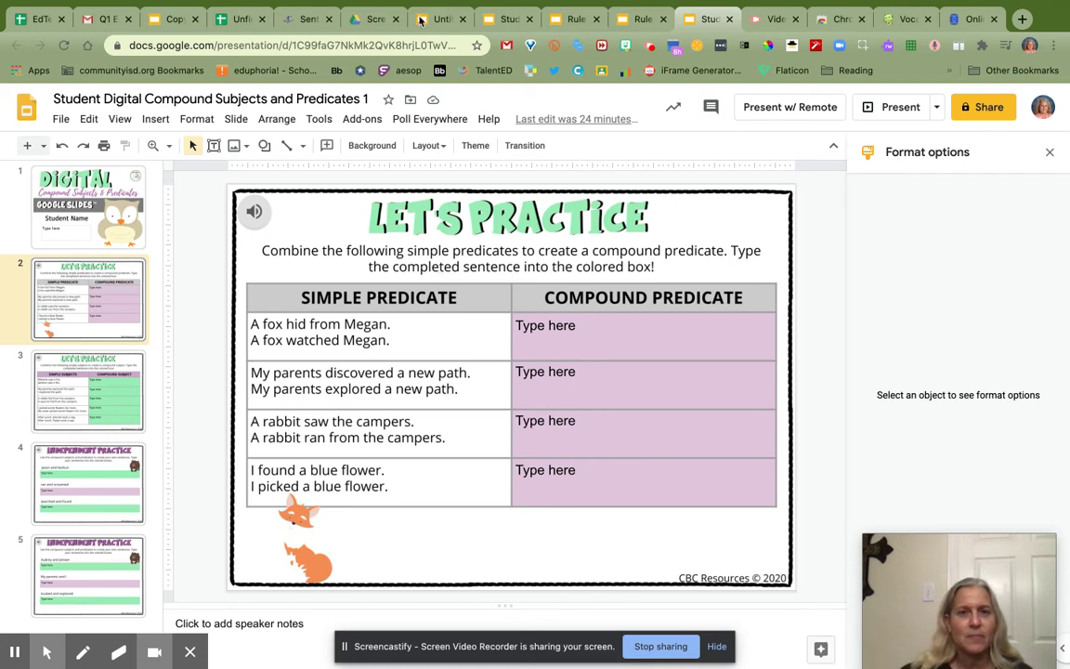
Return to Canvas, review the Compound Subjects and Predicates 1 assignment from the Writing modules, and open it for editing.
{"action": "left_click", "coordinate": [306, 20]}
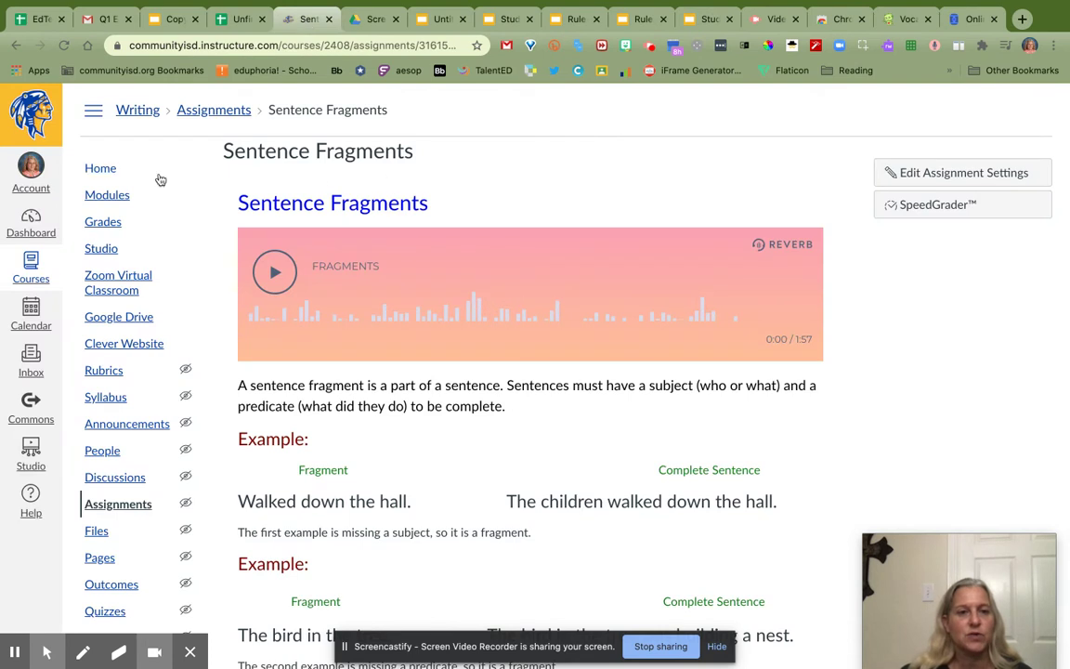
{"action": "left_click", "coordinate": [108, 203]}
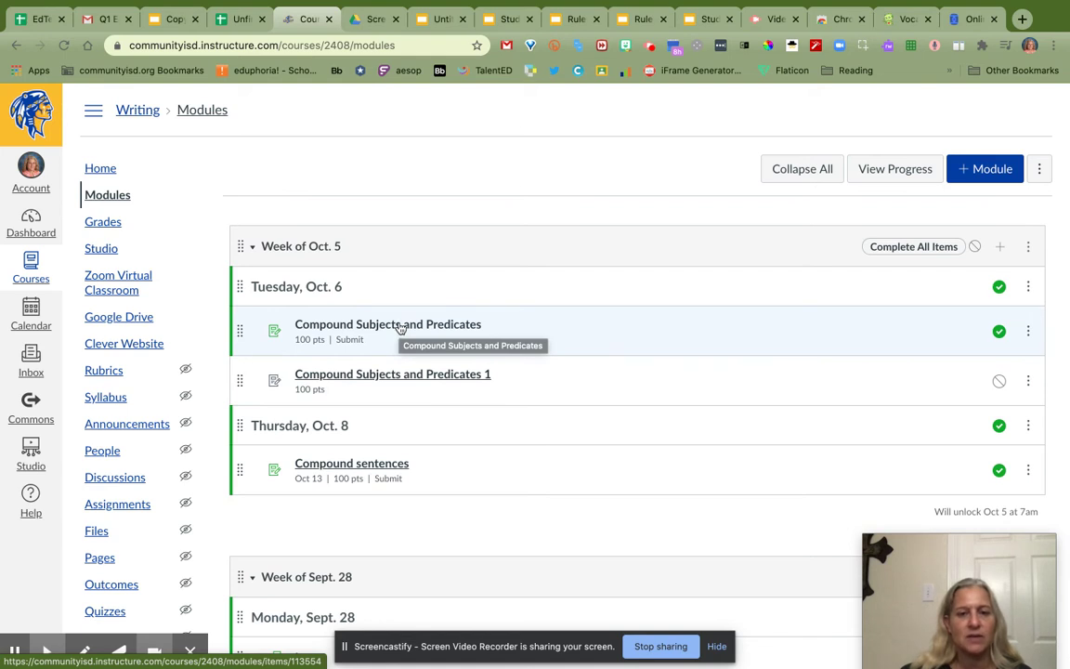
{"action": "left_click", "coordinate": [391, 377]}
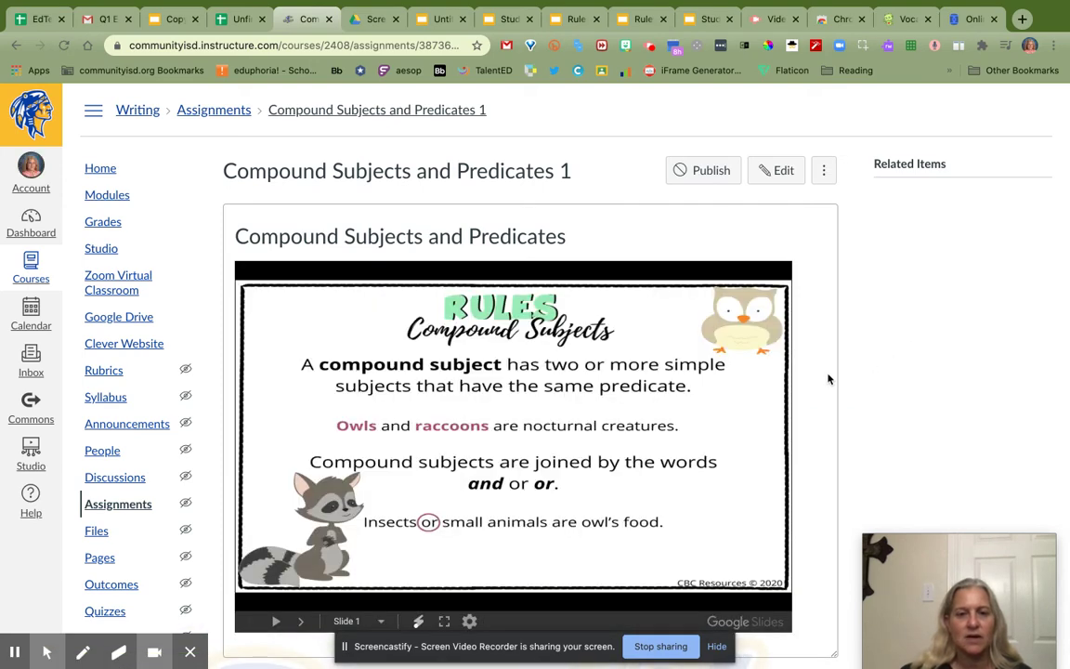
{"action": "scroll", "coordinate": [830, 378], "scroll_direction": "down", "scroll_amount": 3}
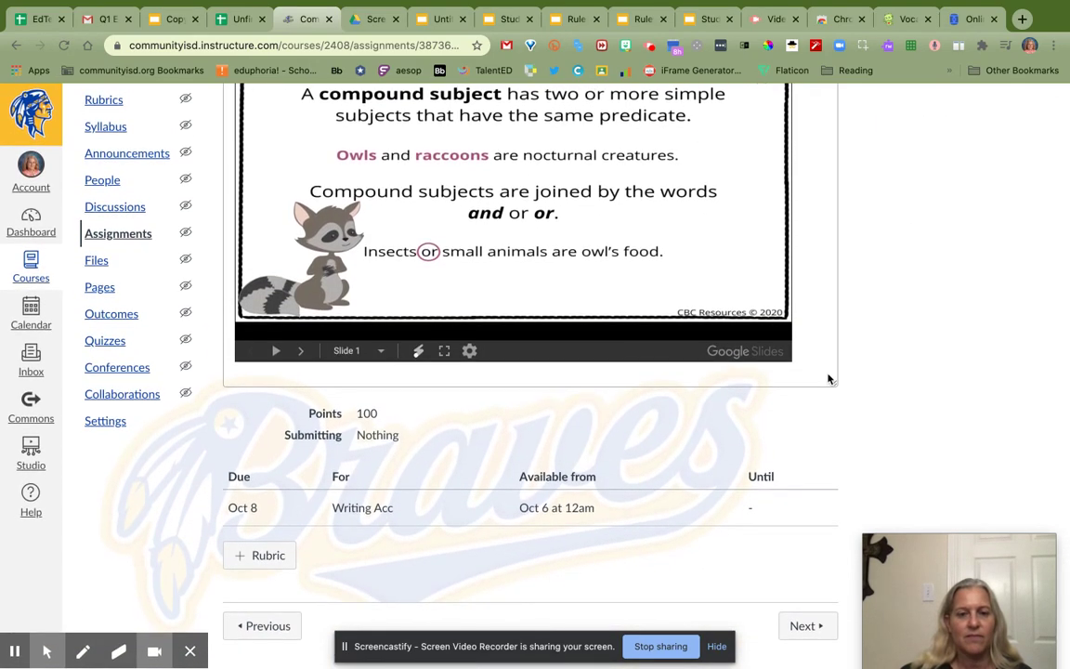
{"action": "scroll", "coordinate": [829, 378], "scroll_direction": "up", "scroll_amount": 5}
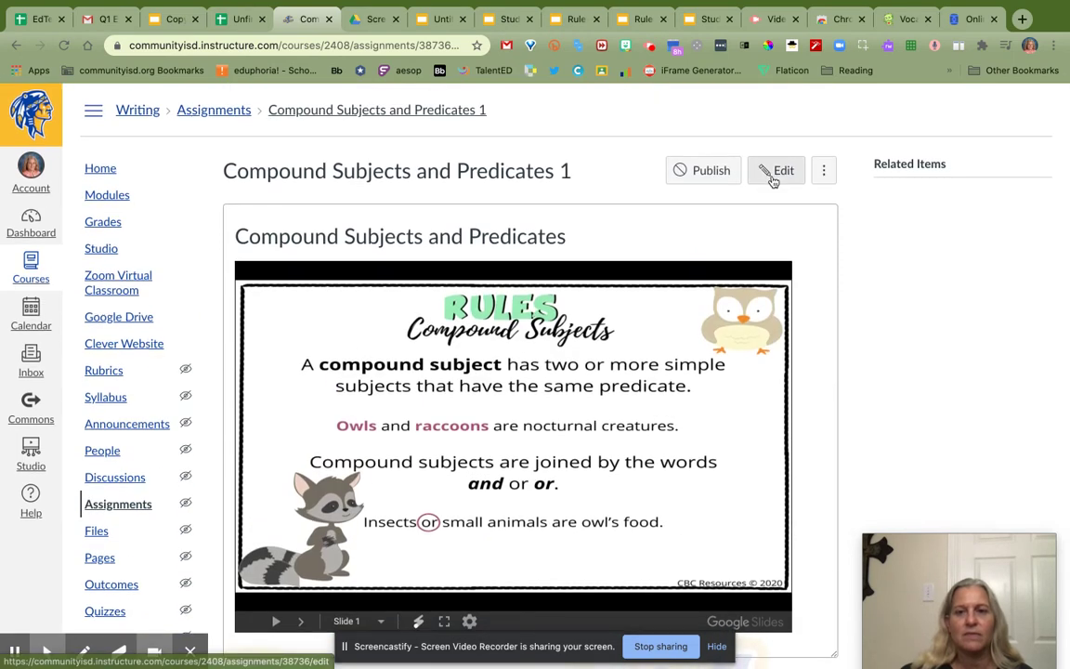
{"action": "left_click", "coordinate": [780, 171]}
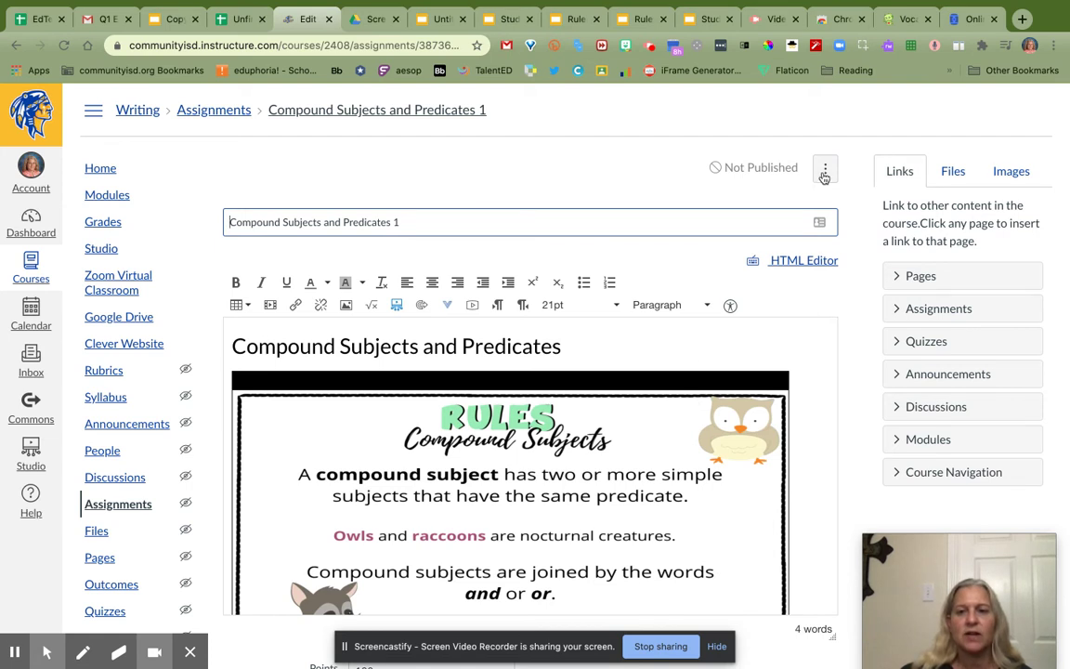
Delete the embedded rules slides' iframe paragraph from the assignment's HTML, keeping the heading, and return to the rich content view.
{"action": "left_click", "coordinate": [808, 261]}
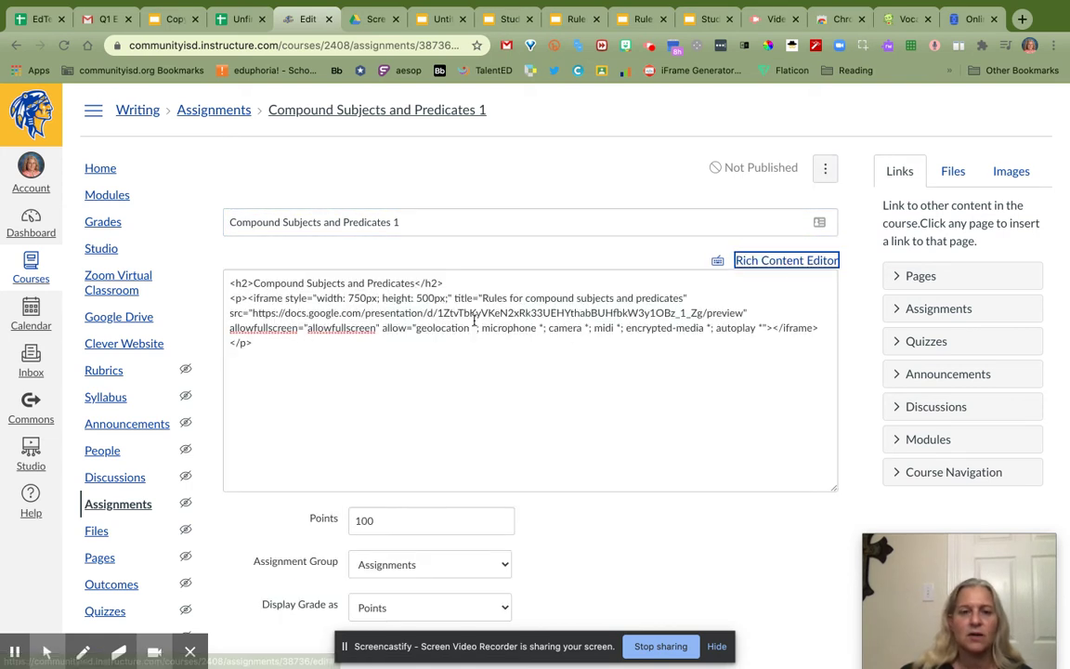
{"action": "left_click_drag", "start_coordinate": [252, 344], "coordinate": [229, 299]}
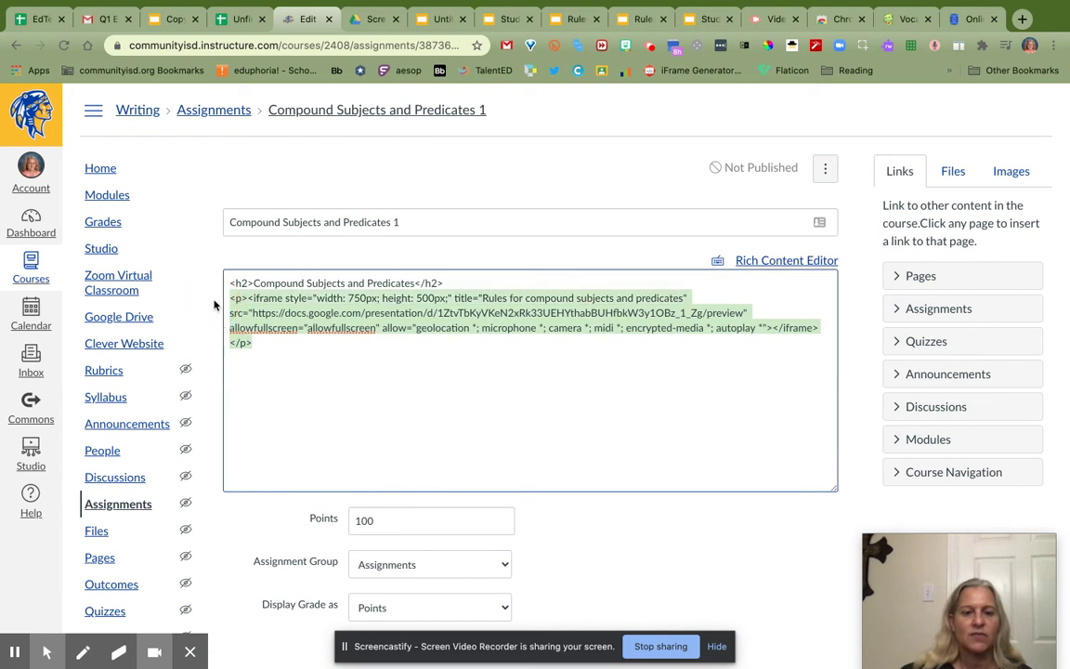
{"action": "key", "text": "BackSpace"}
{"action": "left_click", "coordinate": [803, 260]}
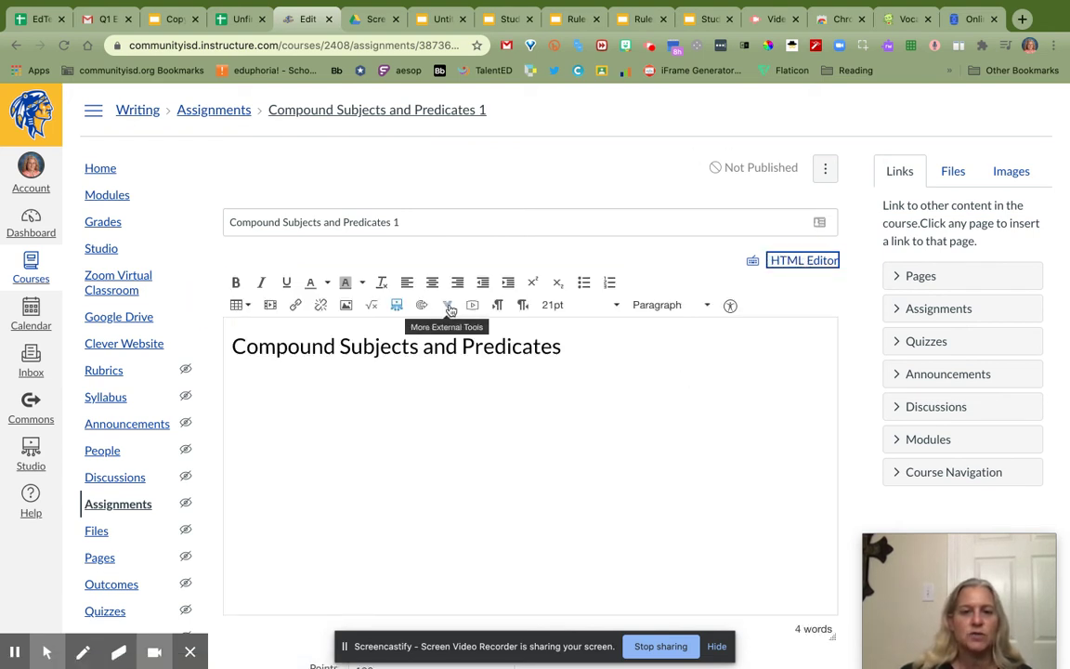
Embed the "Rules for compound subjects and predicates 1" slides from Google Drive (LTI 1.3) and allow the sharing change.
{"action": "left_click", "coordinate": [446, 306]}
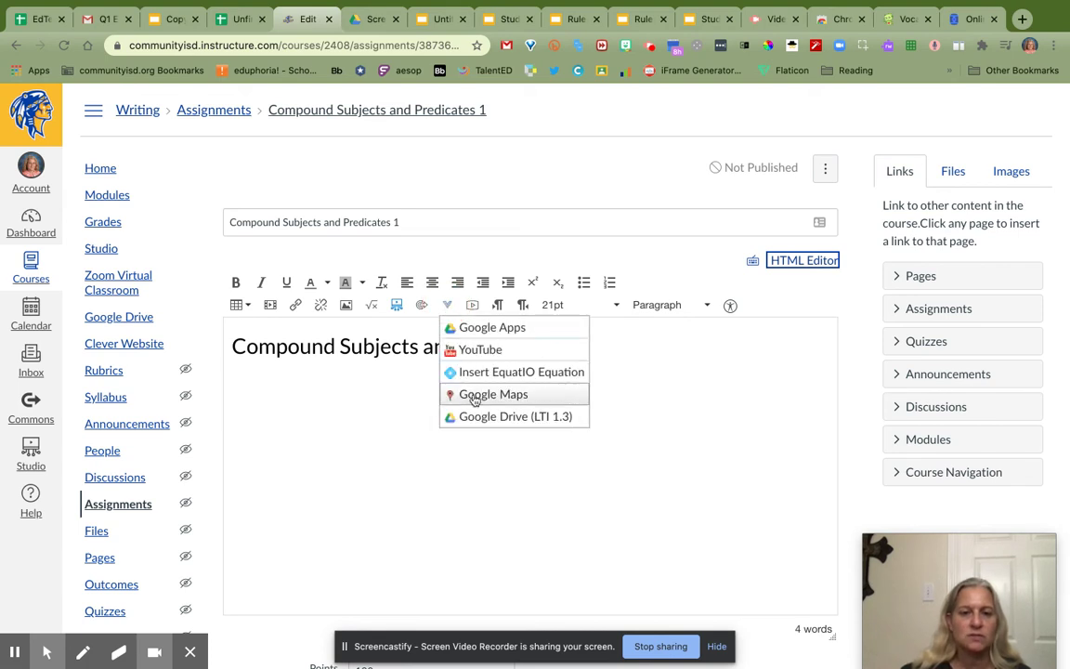
{"action": "left_click", "coordinate": [481, 420]}
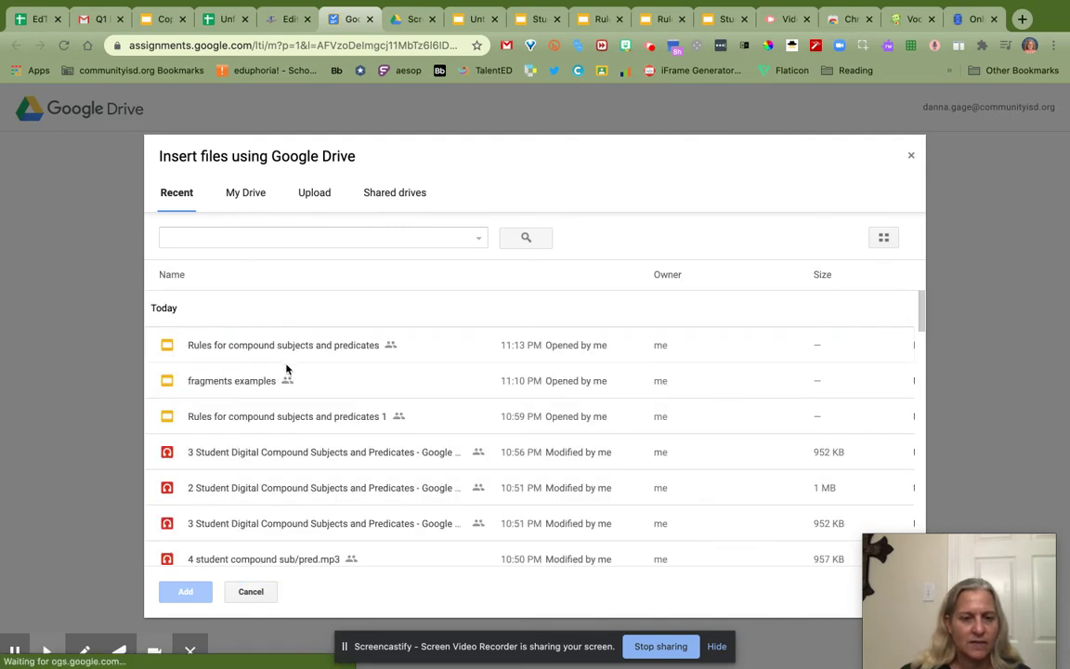
{"action": "left_click", "coordinate": [260, 416]}
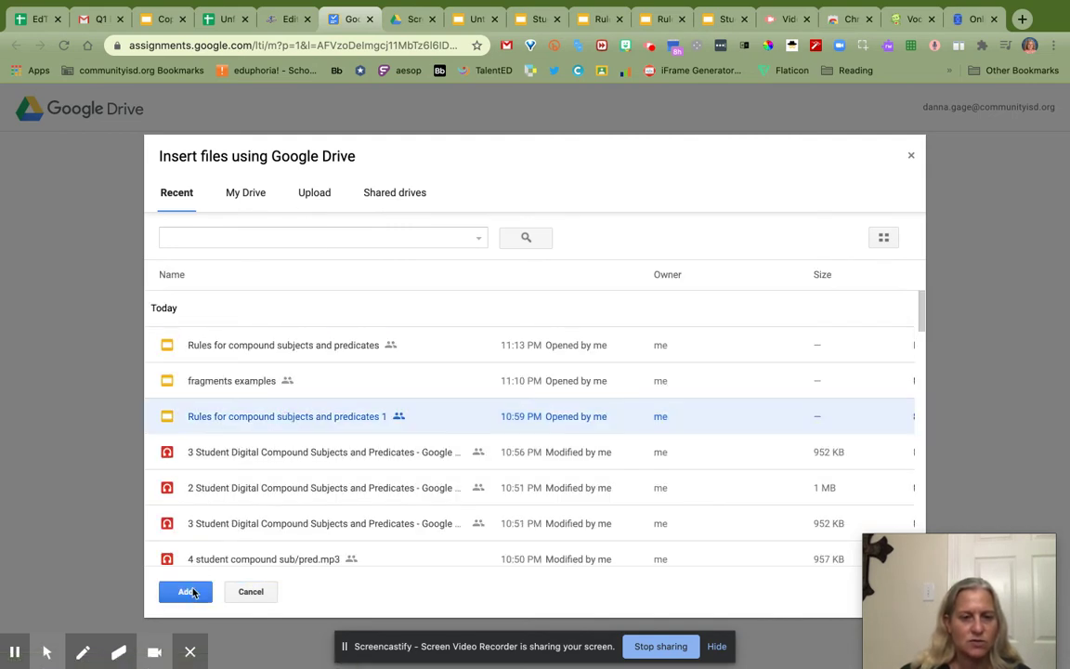
{"action": "left_click", "coordinate": [188, 593]}
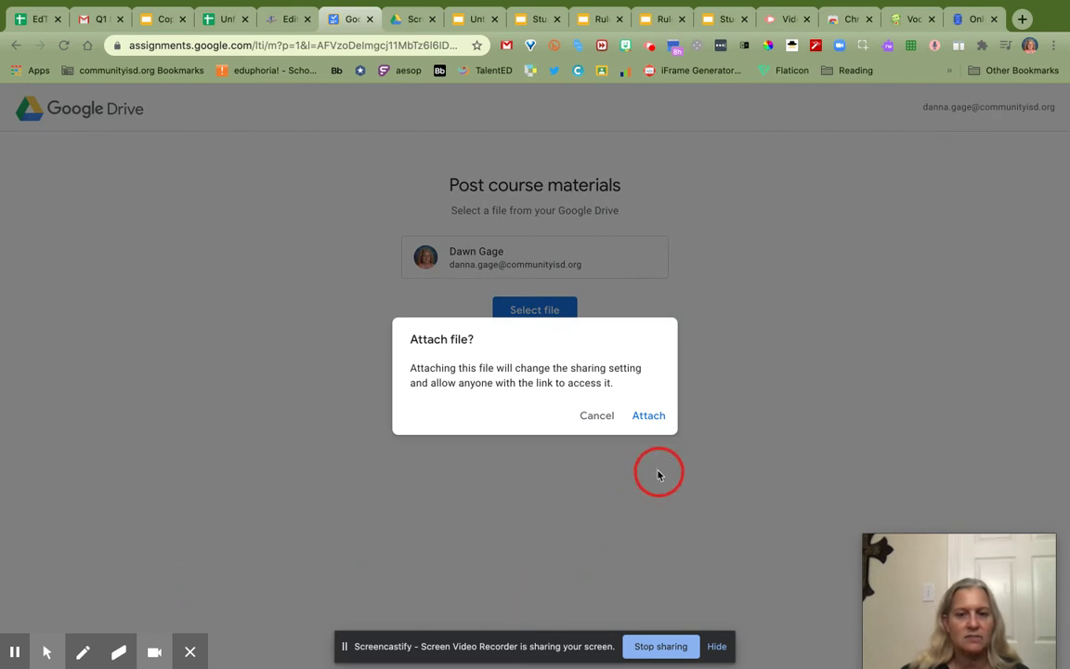
{"action": "left_click", "coordinate": [657, 427]}
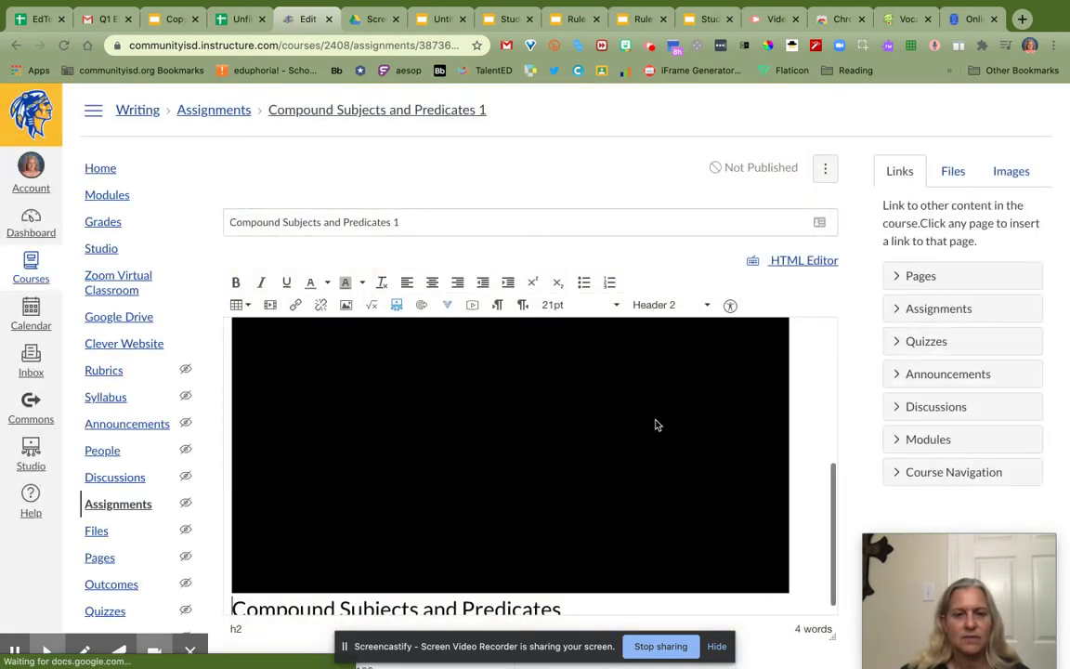
Set the embedded slides' iframe width to 500px in the HTML and preview it in the rich content view.
{"action": "left_click", "coordinate": [790, 264]}
{"action": "left_click", "coordinate": [368, 283]}
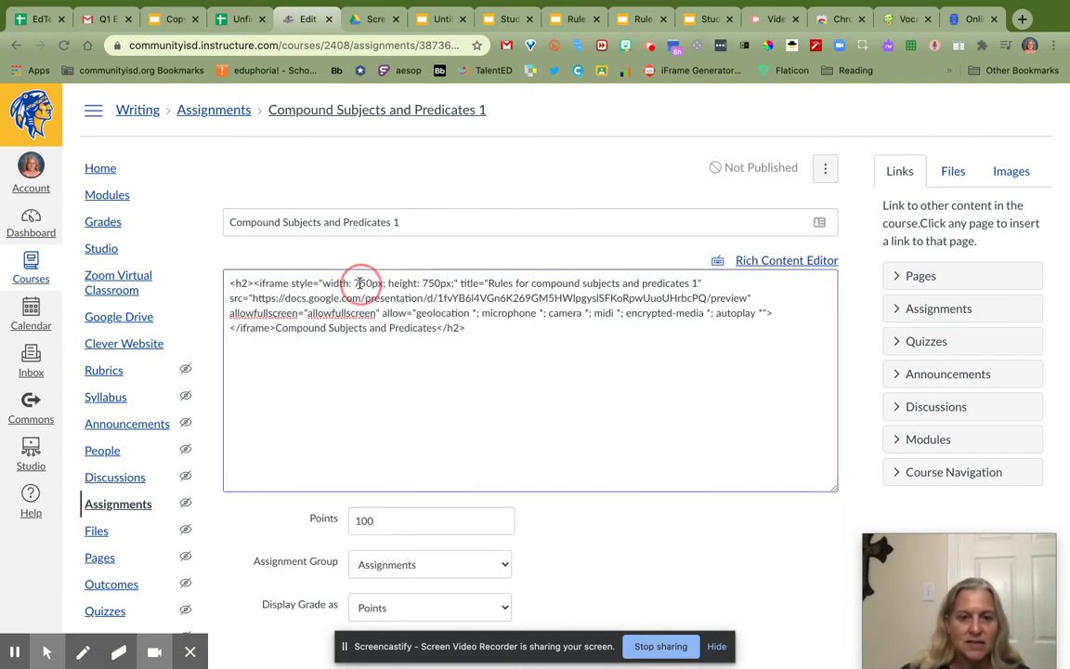
{"action": "key", "text": "BackSpace"}
{"action": "key", "text": "BackSpace"}
{"action": "key", "text": "BackSpace"}
{"action": "type", "text": "500"}
{"action": "left_click", "coordinate": [367, 282]}
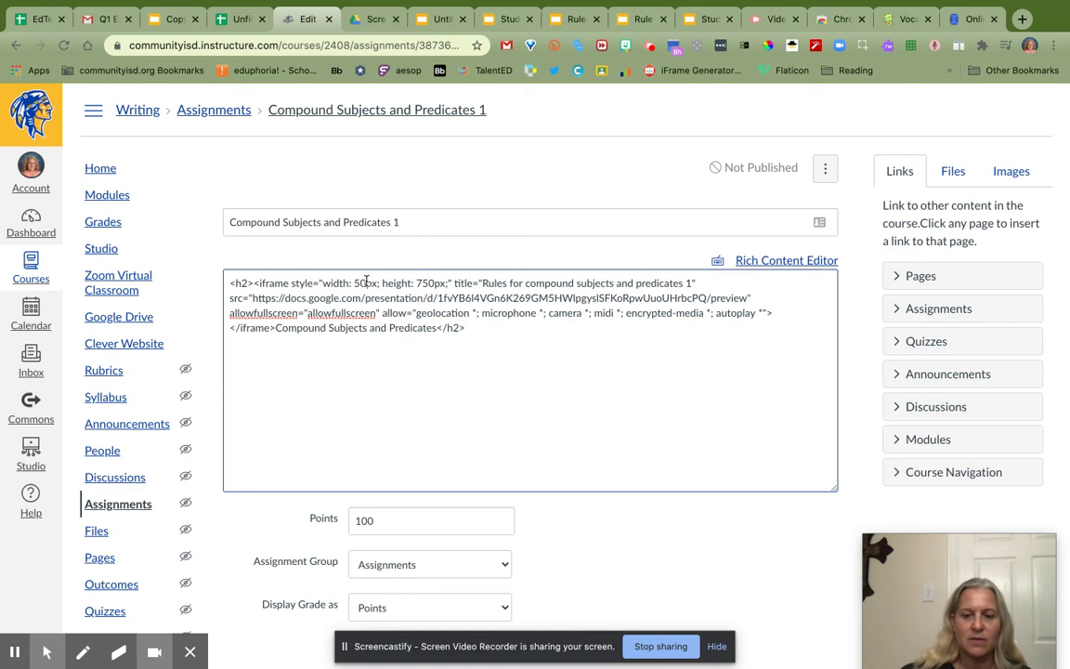
{"action": "type", "text": "0"}
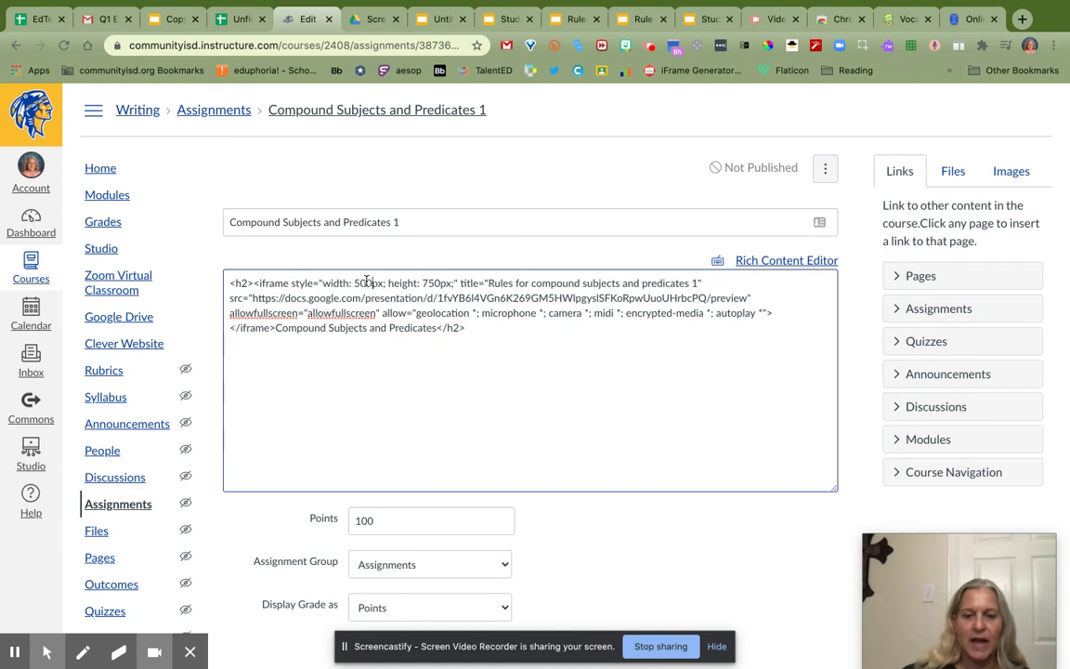
{"action": "left_click", "coordinate": [787, 262]}
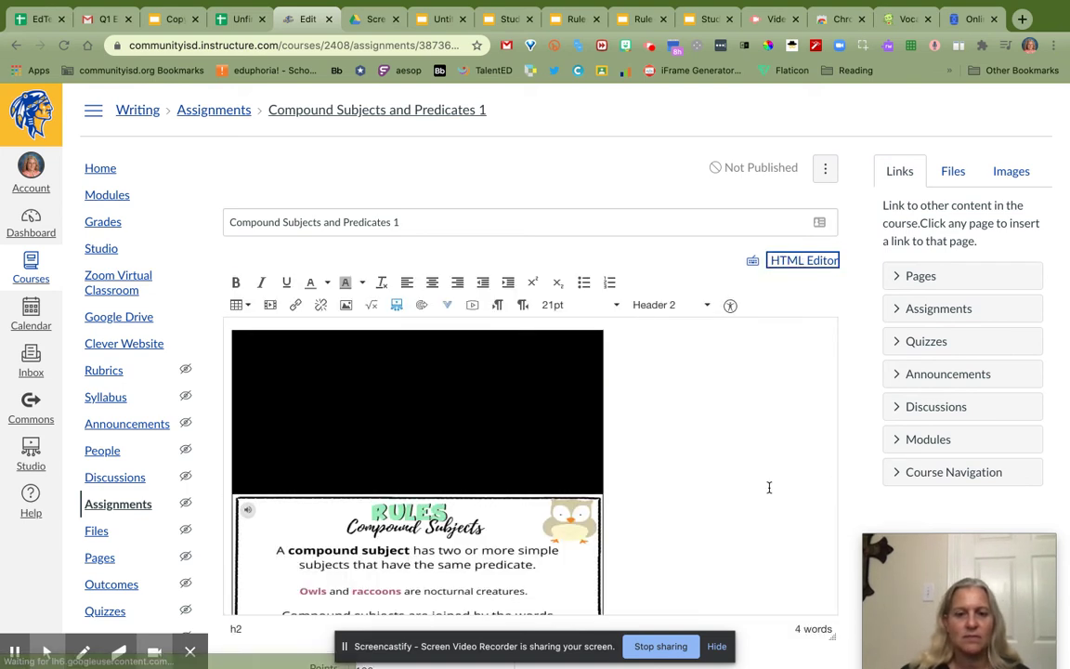
Set the slides' iframe to 750px wide and 500px high in the HTML and return to the rich content view.
{"action": "left_click", "coordinate": [803, 261]}
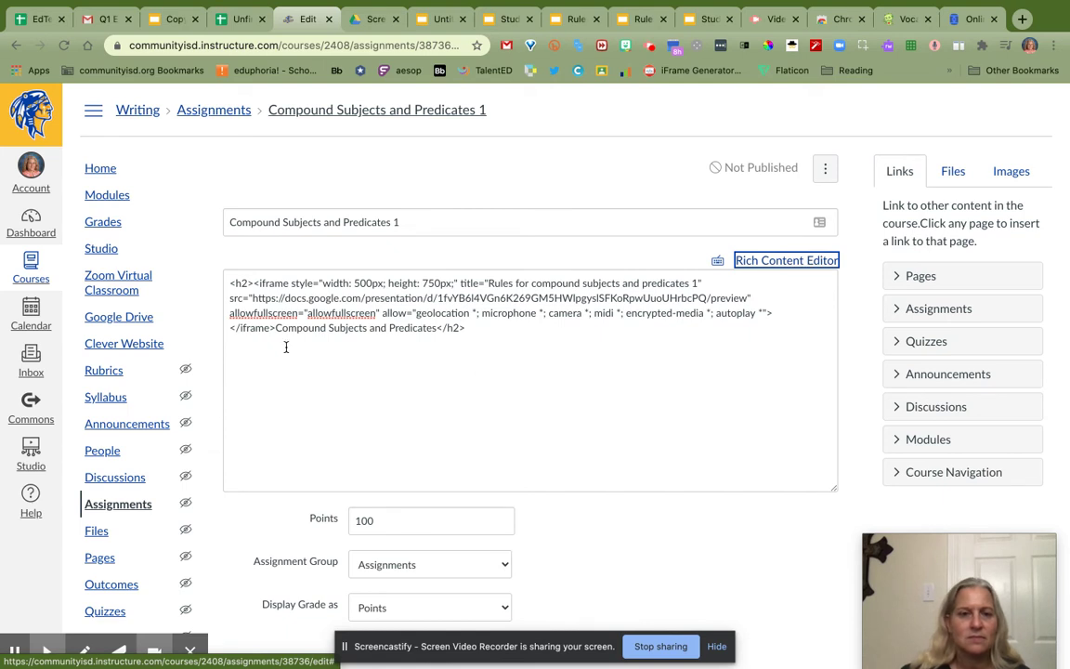
{"action": "left_click", "coordinate": [369, 283]}
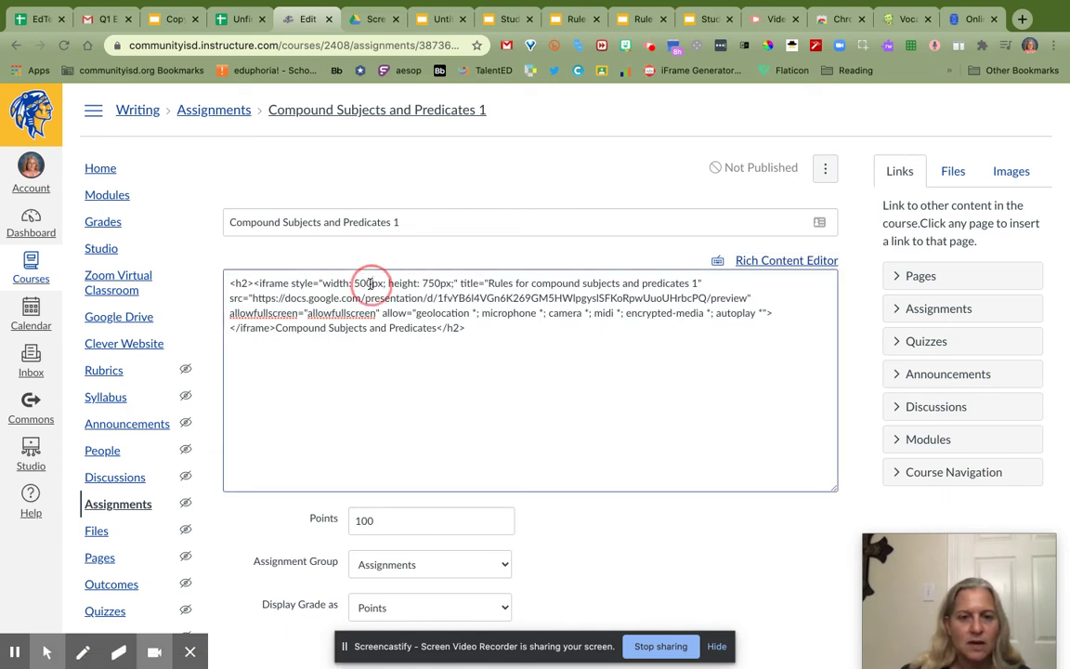
{"action": "key", "text": "BackSpace"}
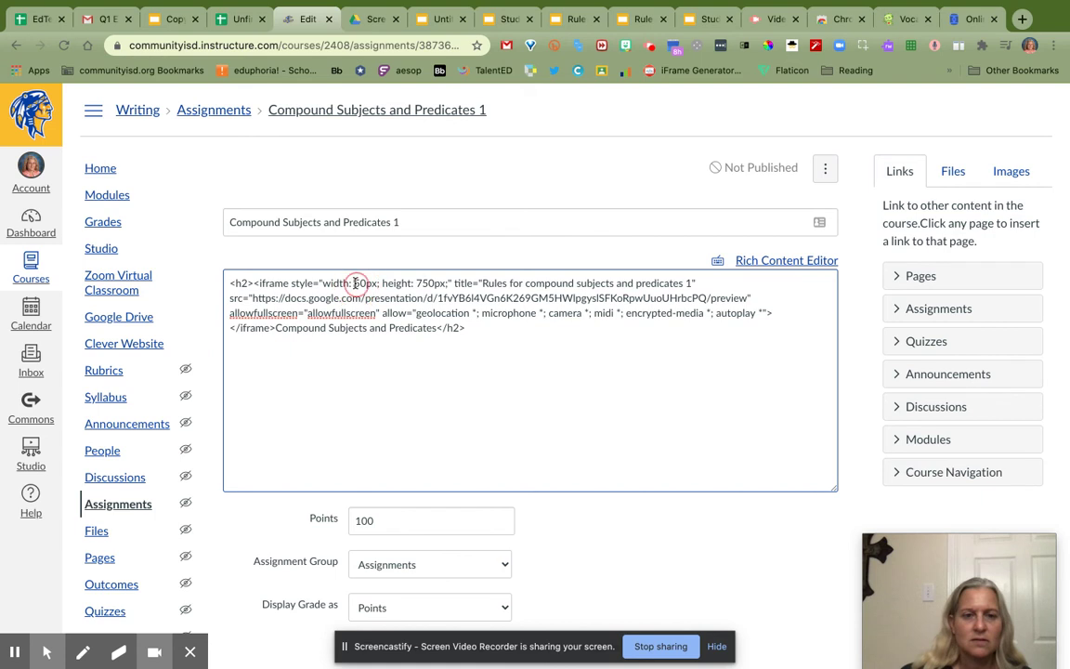
{"action": "type", "text": "7"}
{"action": "left_click", "coordinate": [424, 283]}
{"action": "type", "text": "7"}
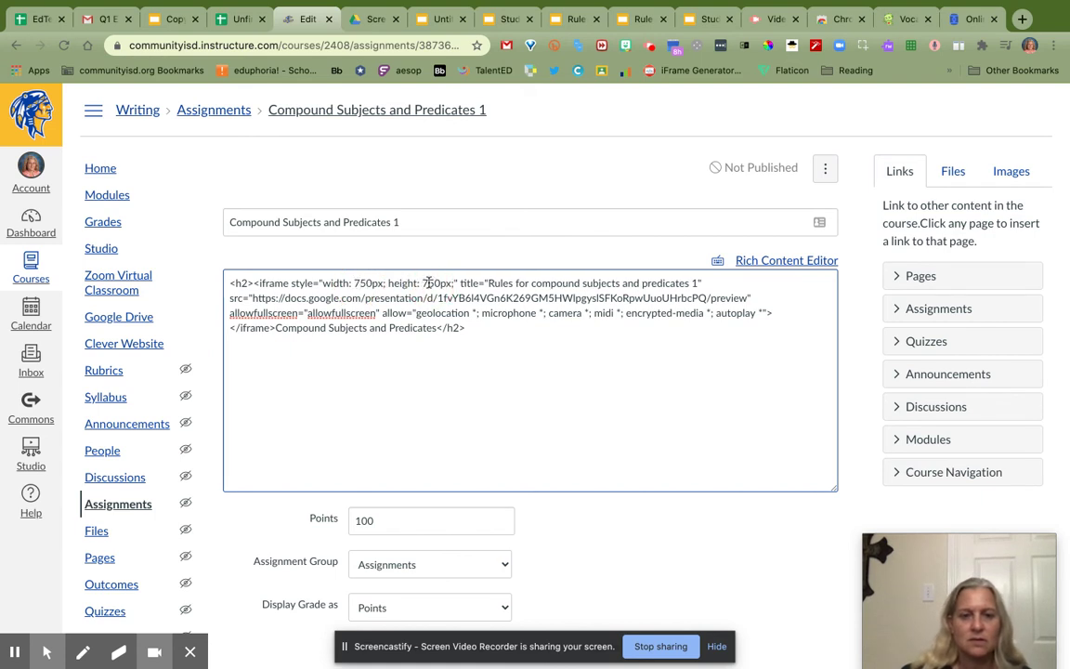
{"action": "key", "text": "BackSpace"}
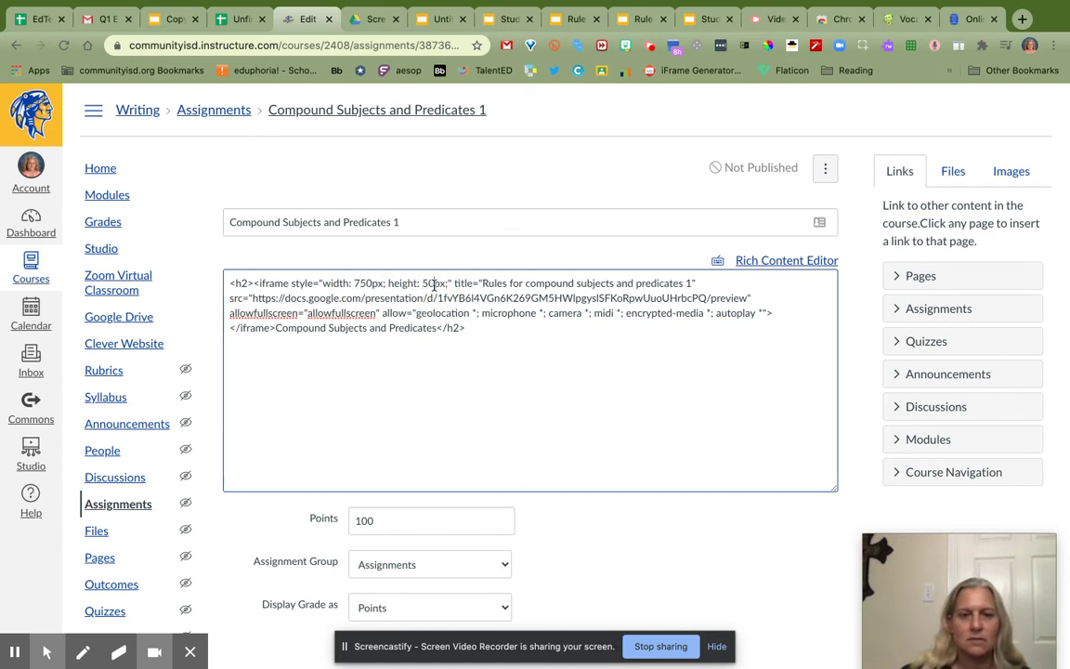
{"action": "left_click", "coordinate": [763, 266]}
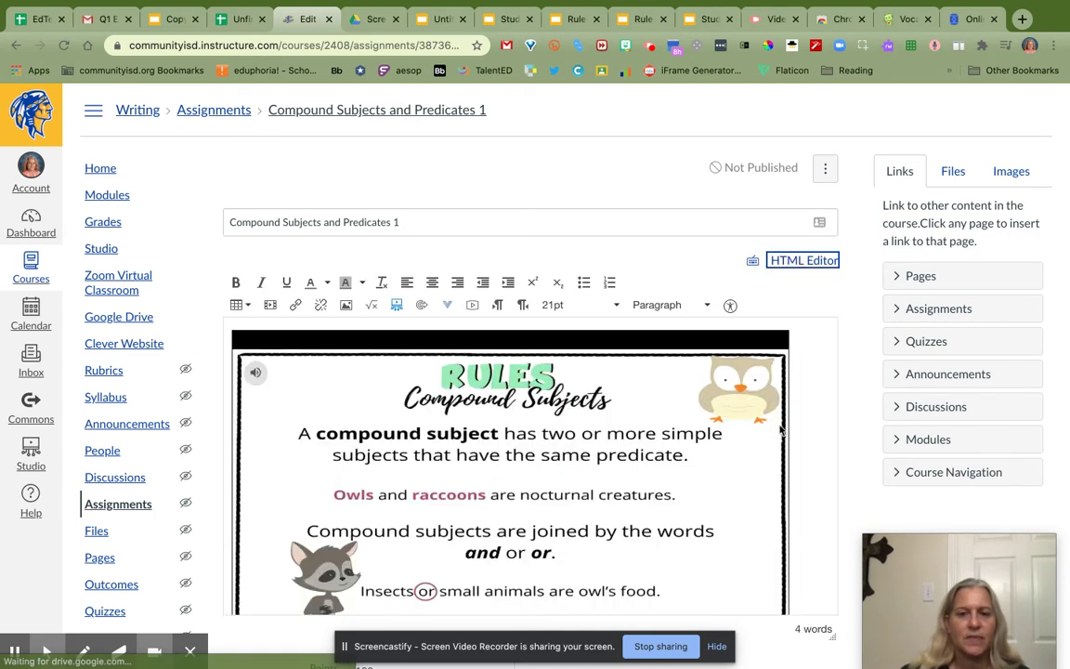
Advance through the embedded rules slides and check the audio icon and its player on each slide.
{"action": "mouse_move", "coordinate": [254, 373]}
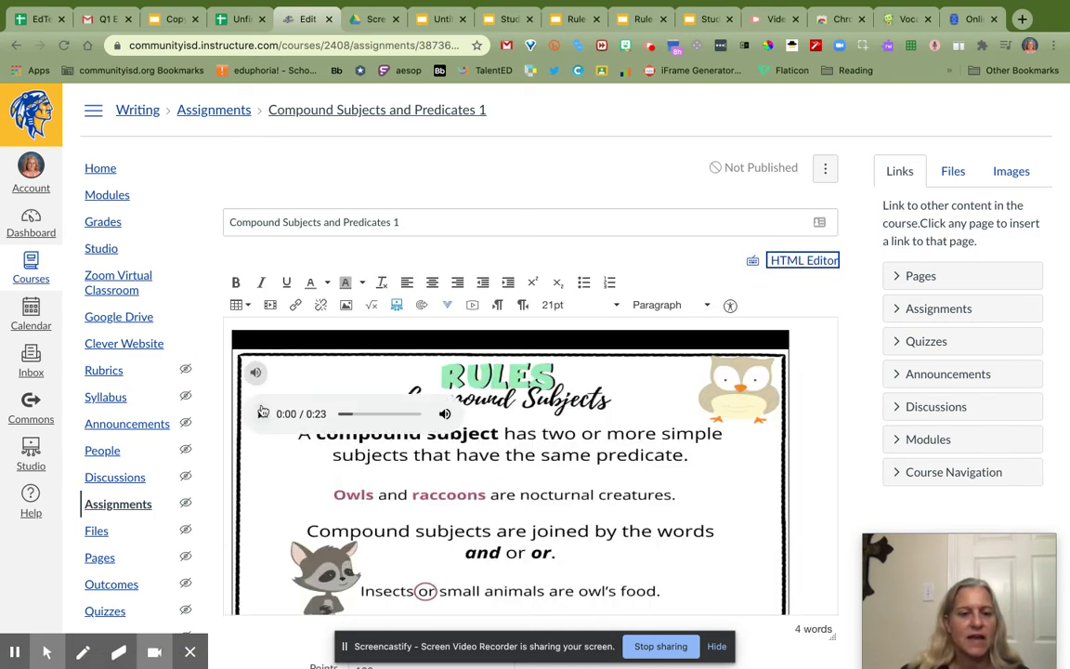
{"action": "left_click", "coordinate": [444, 411]}
{"action": "mouse_move", "coordinate": [263, 382]}
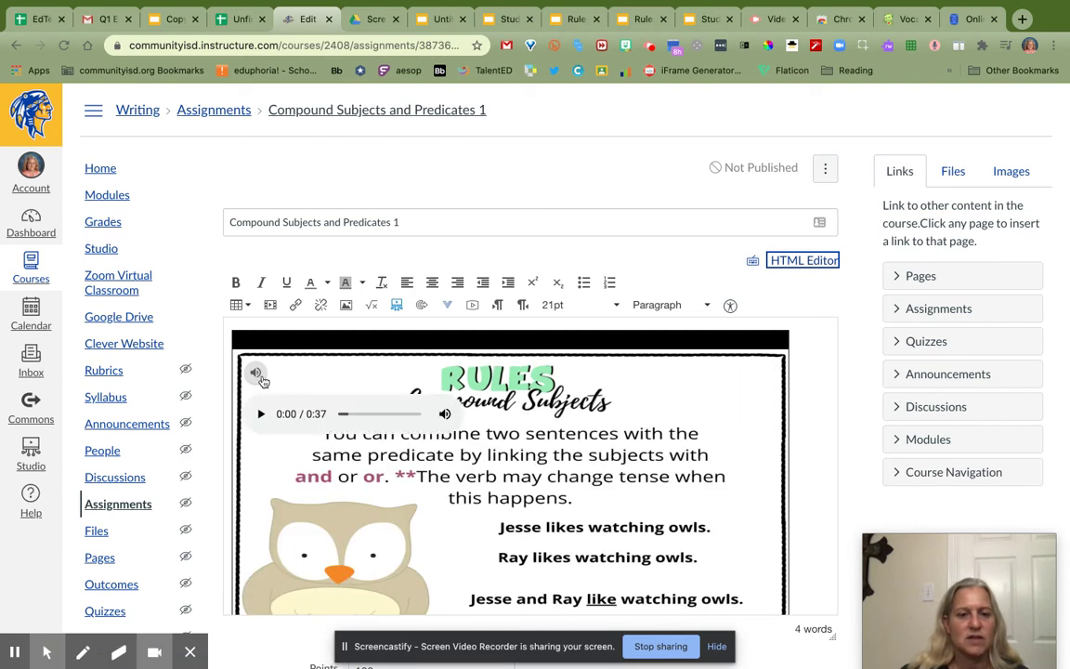
{"action": "left_click", "coordinate": [263, 390]}
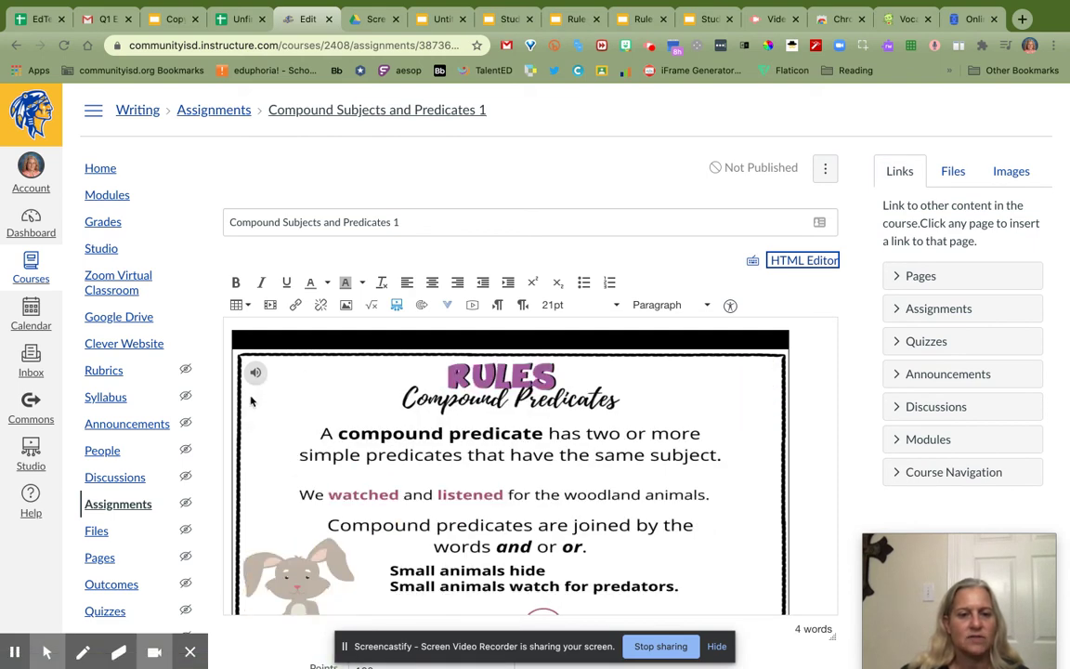
{"action": "mouse_move", "coordinate": [255, 375]}
{"action": "left_click", "coordinate": [361, 466]}
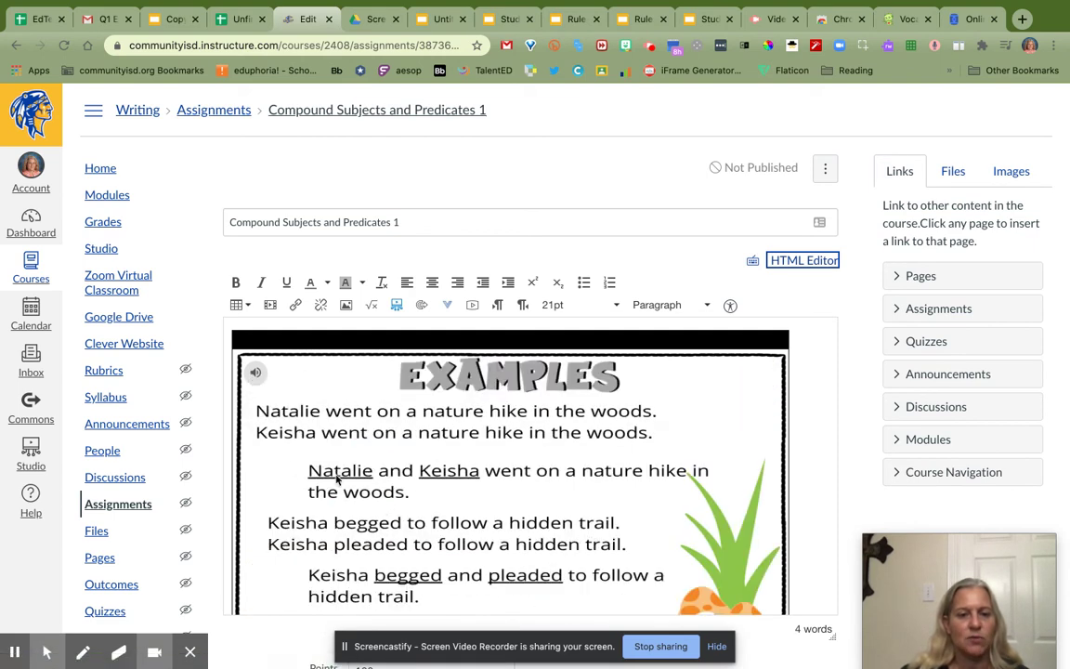
Set the assignment's submission type to External Tool.
{"action": "scroll", "coordinate": [848, 459], "scroll_direction": "down", "scroll_amount": 5}
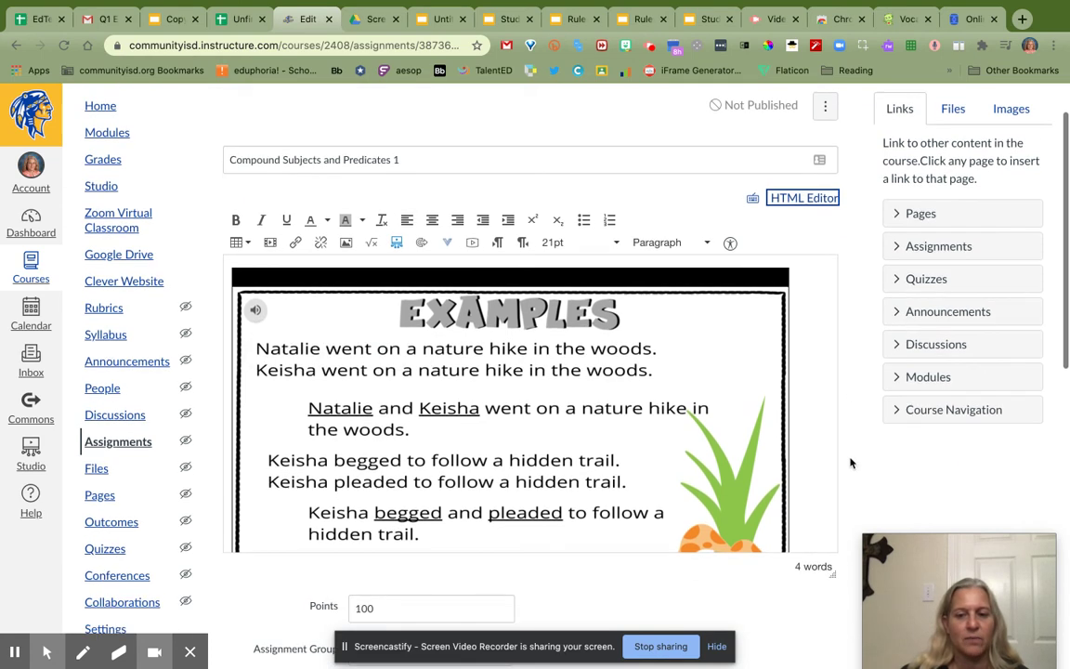
{"action": "scroll", "coordinate": [850, 462], "scroll_direction": "up", "scroll_amount": 3}
{"action": "scroll", "coordinate": [850, 462], "scroll_direction": "down", "scroll_amount": 5}
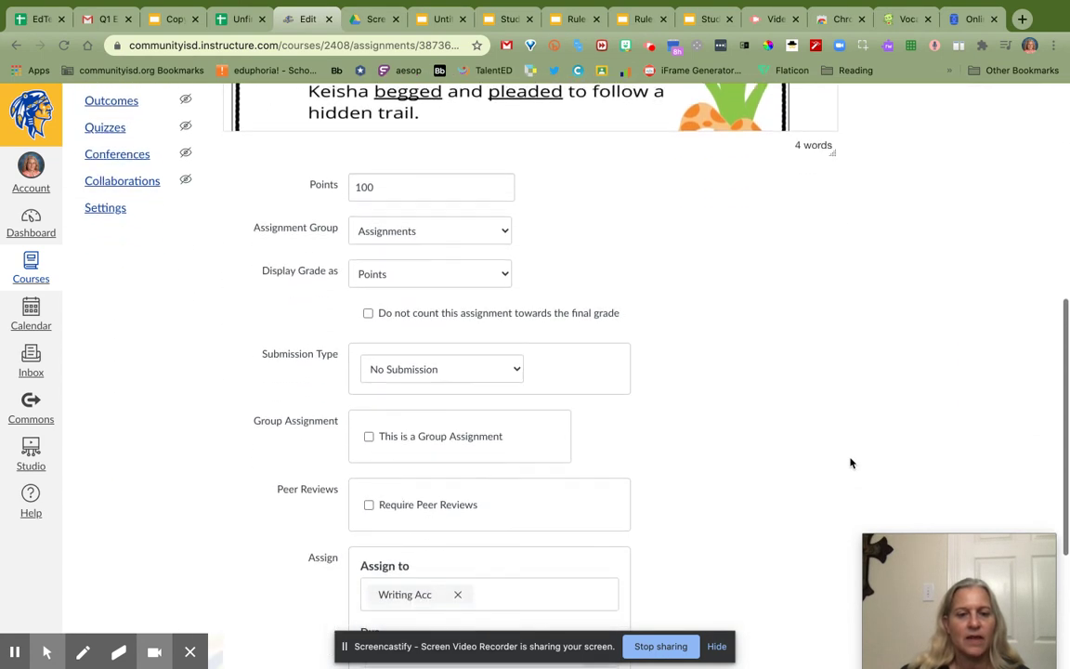
{"action": "scroll", "coordinate": [850, 463], "scroll_direction": "down", "scroll_amount": 1}
{"action": "scroll", "coordinate": [850, 462], "scroll_direction": "up", "scroll_amount": 3}
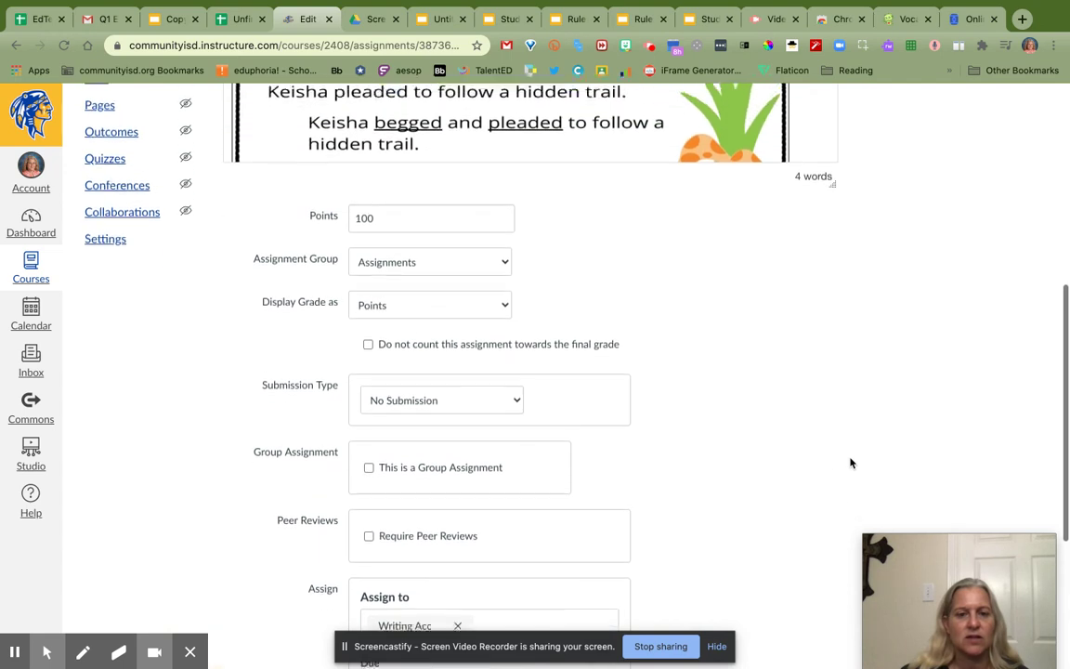
{"action": "left_click", "coordinate": [515, 415]}
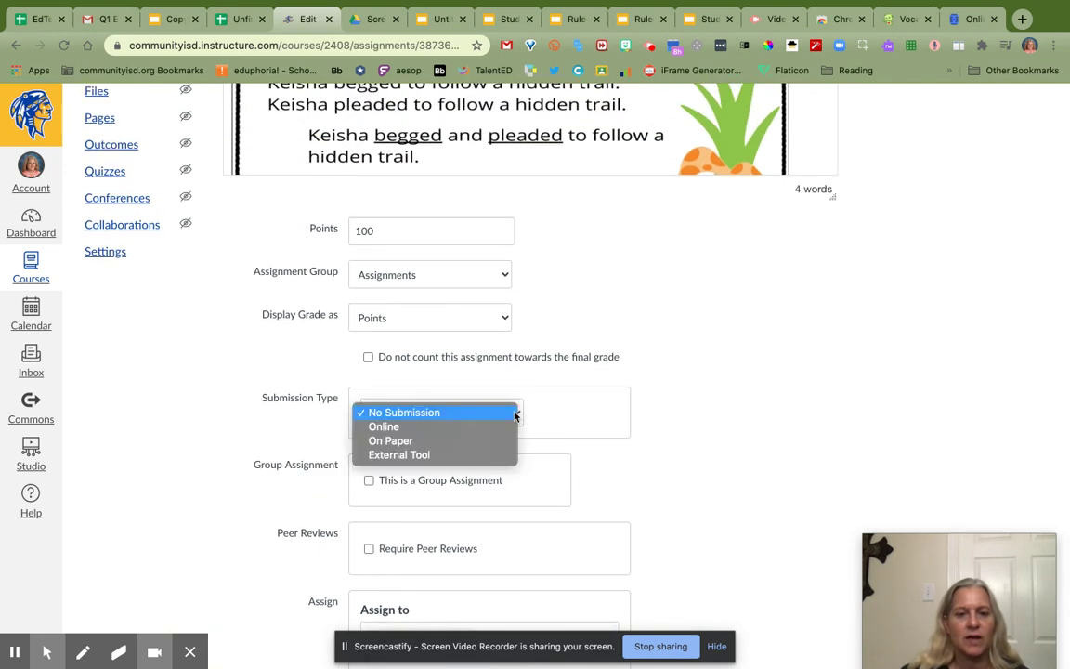
{"action": "left_click", "coordinate": [471, 455]}
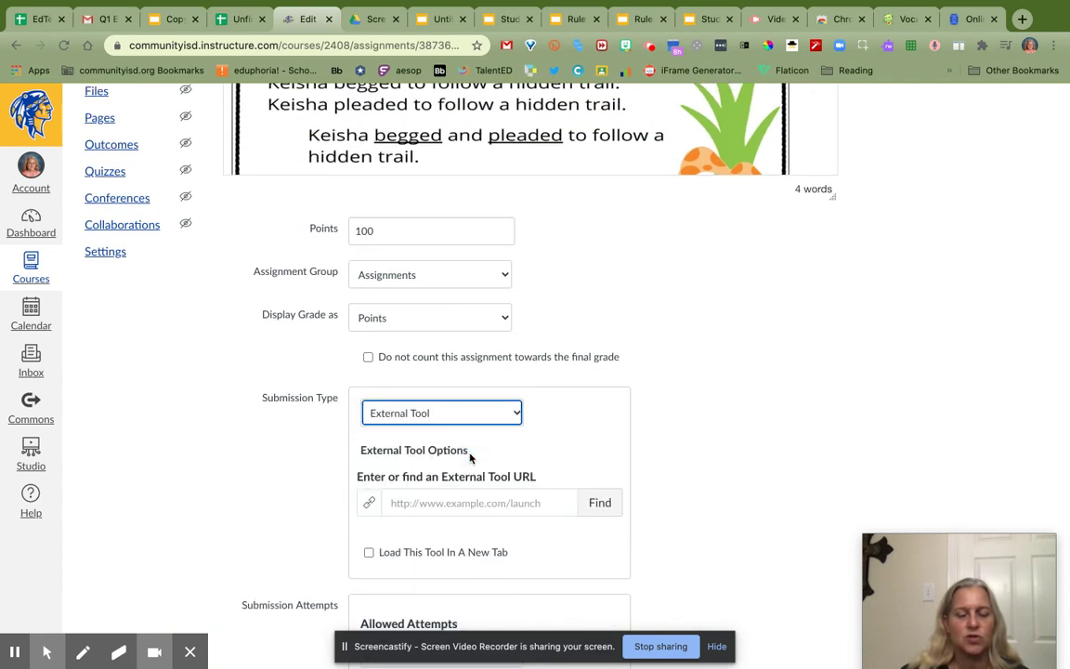
Find Google Assignments among the external tools and continue with the signed-in account to create a Google assignment.
{"action": "left_click", "coordinate": [602, 507]}
{"action": "scroll", "coordinate": [534, 400], "scroll_direction": "down", "scroll_amount": 1}
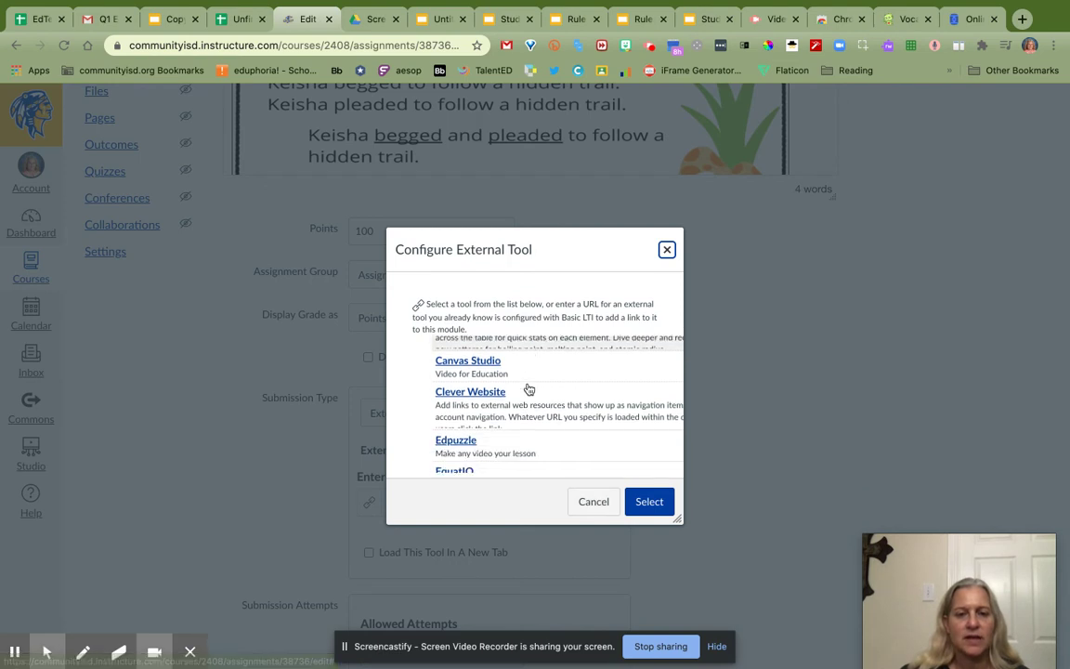
{"action": "scroll", "coordinate": [526, 381], "scroll_direction": "down", "scroll_amount": 3}
{"action": "left_click", "coordinate": [521, 370]}
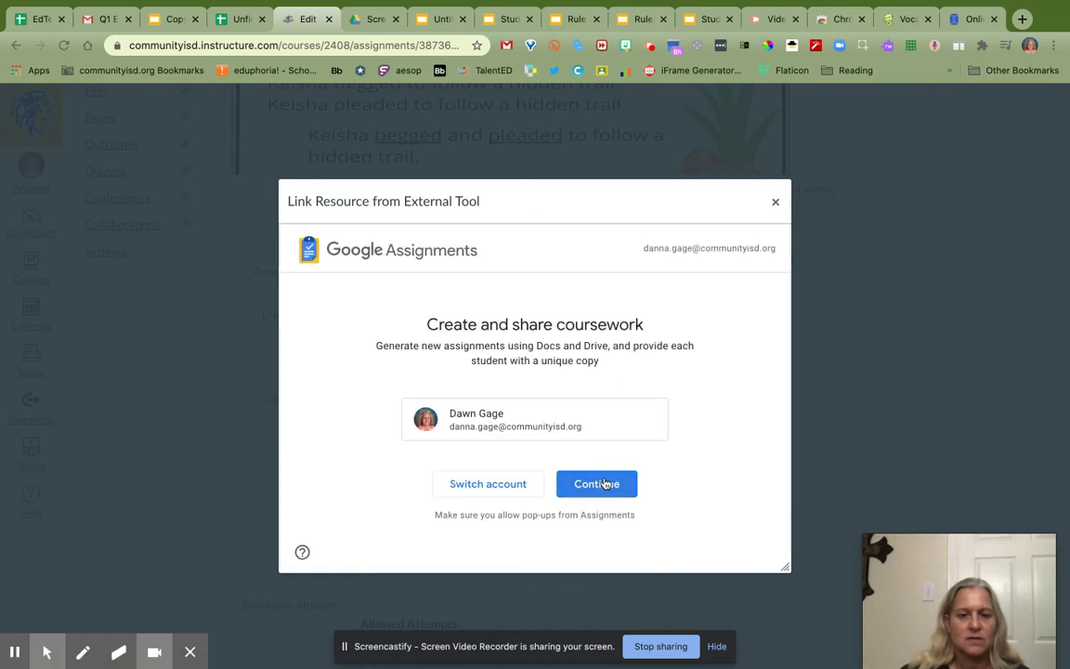
{"action": "left_click", "coordinate": [605, 484]}
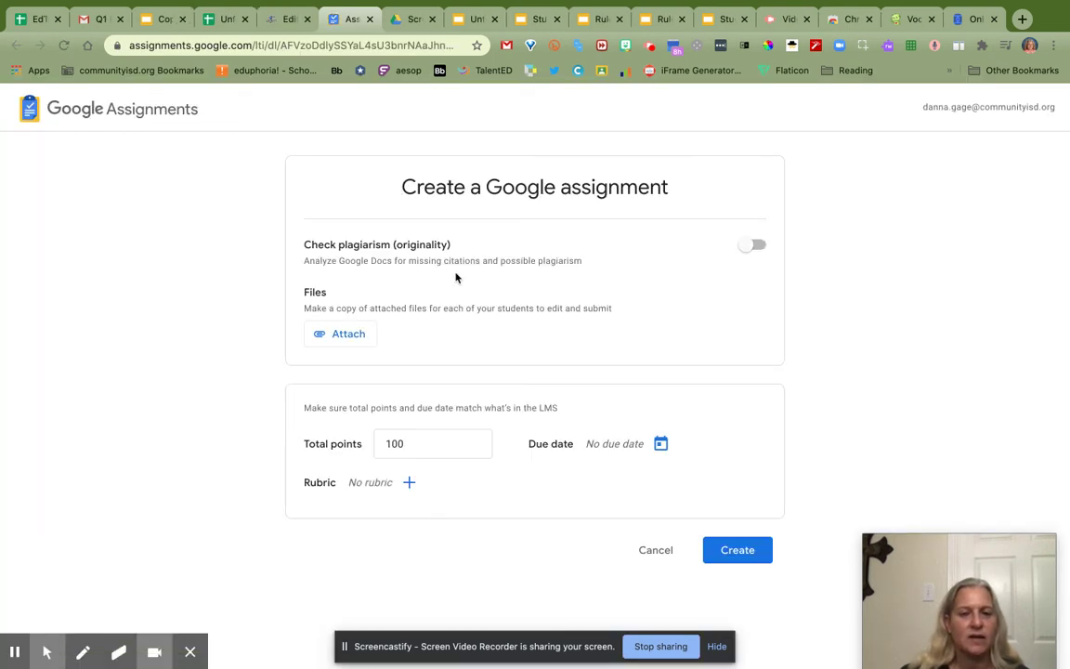
Attach the "Student Digital Compound Subjects and Predicates 1" slides from Google Drive to the Google assignment.
{"action": "left_click", "coordinate": [346, 335]}
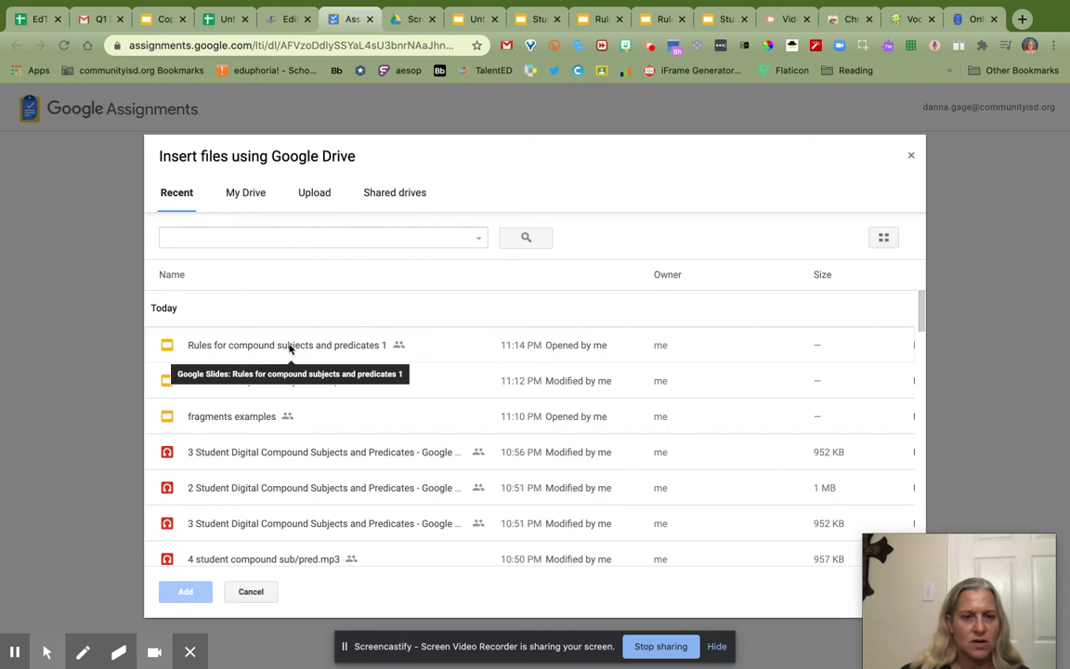
{"action": "scroll", "coordinate": [338, 477], "scroll_direction": "down", "scroll_amount": 1}
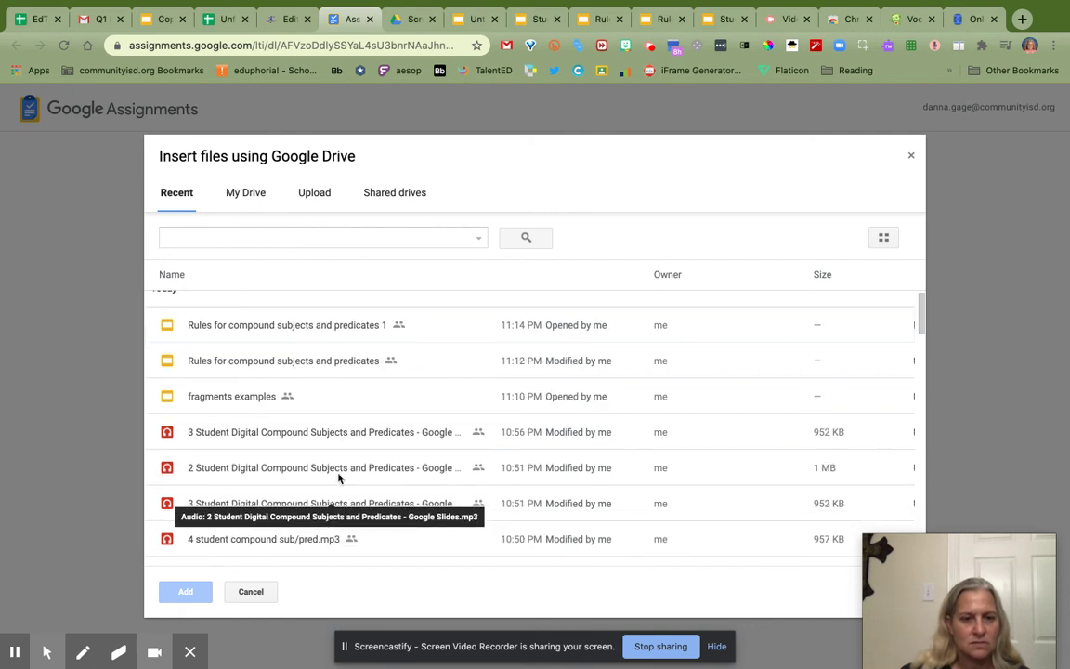
{"action": "scroll", "coordinate": [338, 477], "scroll_direction": "down", "scroll_amount": 3}
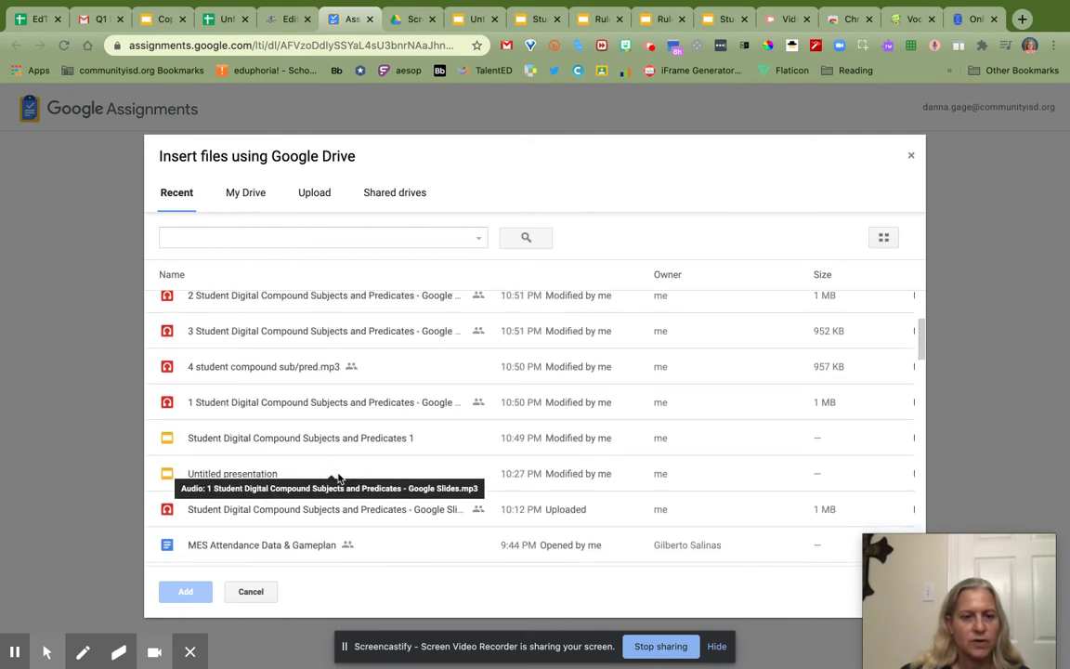
{"action": "left_click", "coordinate": [313, 439]}
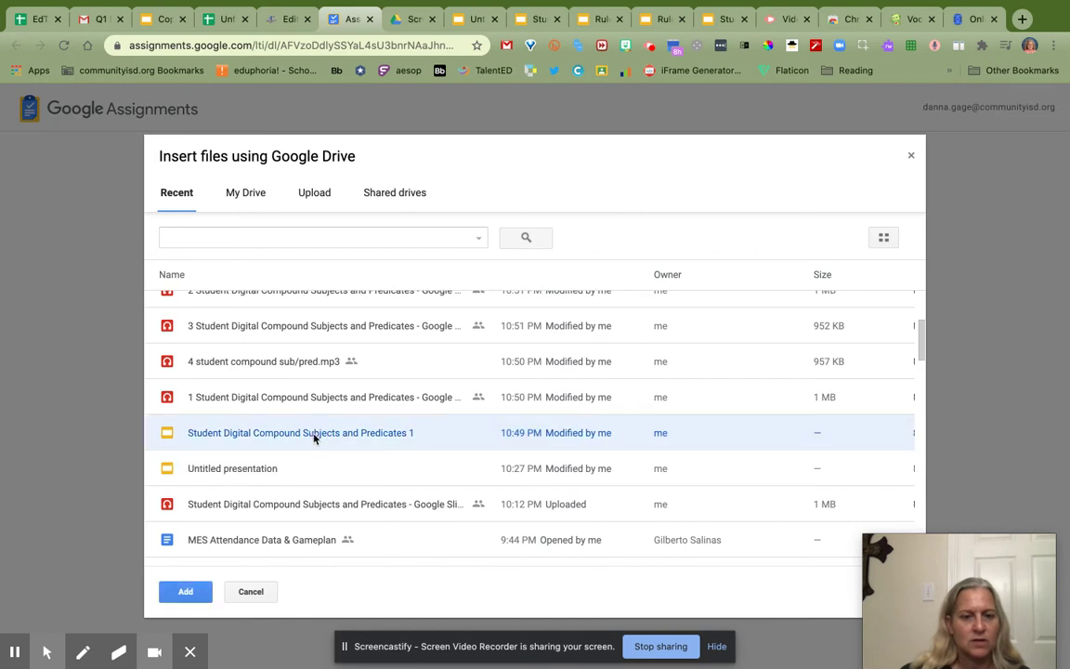
{"action": "left_click", "coordinate": [192, 595]}
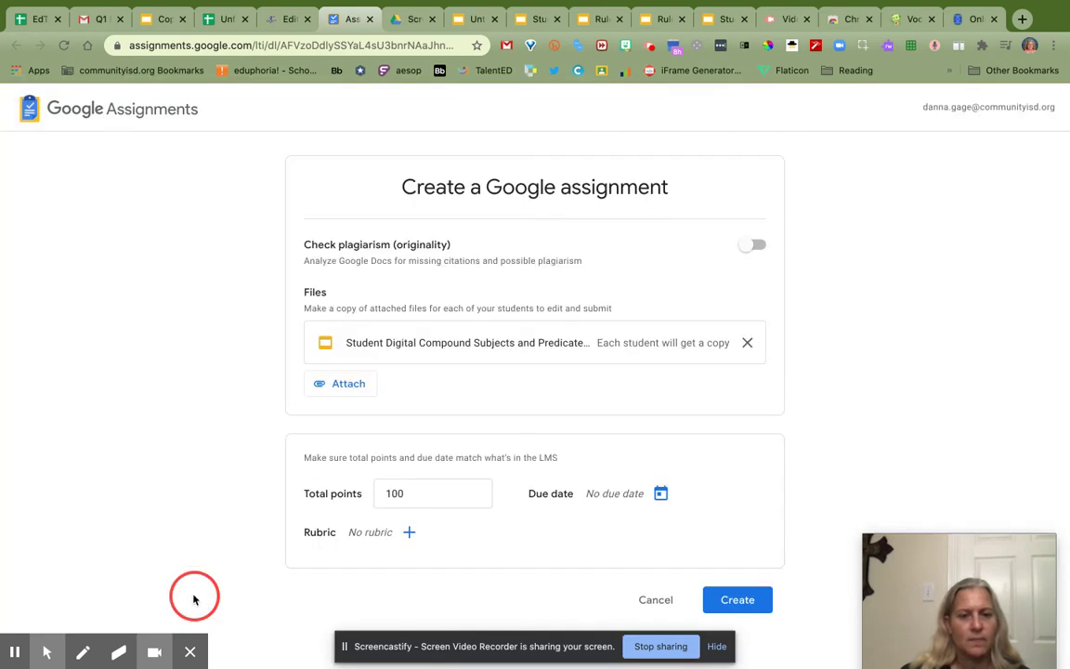
Create the Google assignment and set Google Assignments (LTI 1.3) as the external tool for submissions.
{"action": "left_click", "coordinate": [738, 600]}
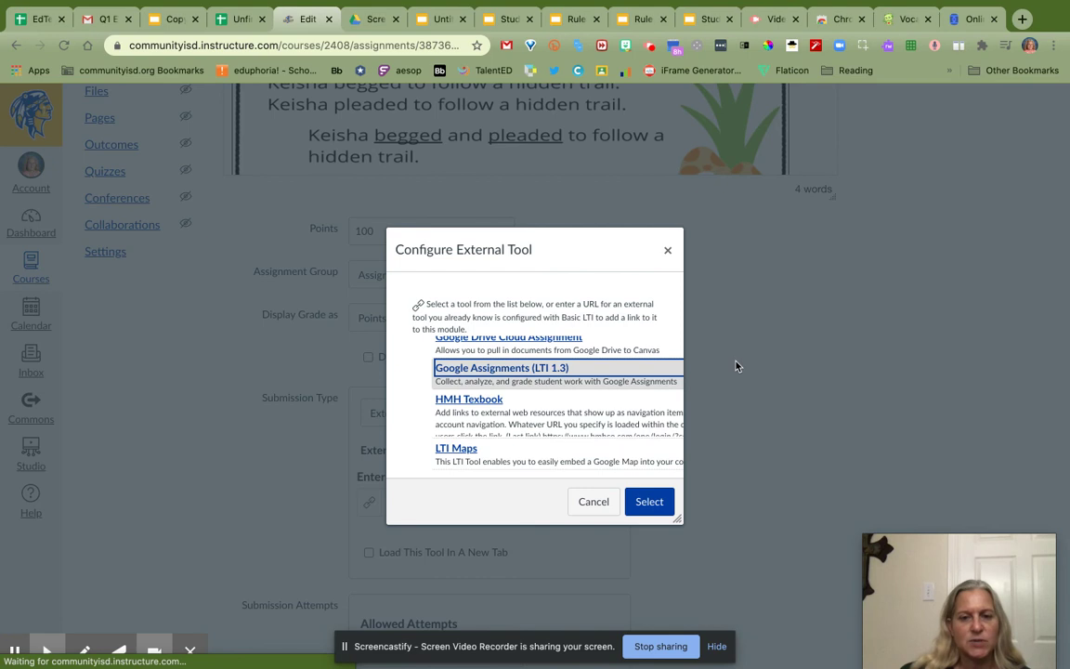
{"action": "left_click", "coordinate": [649, 502]}
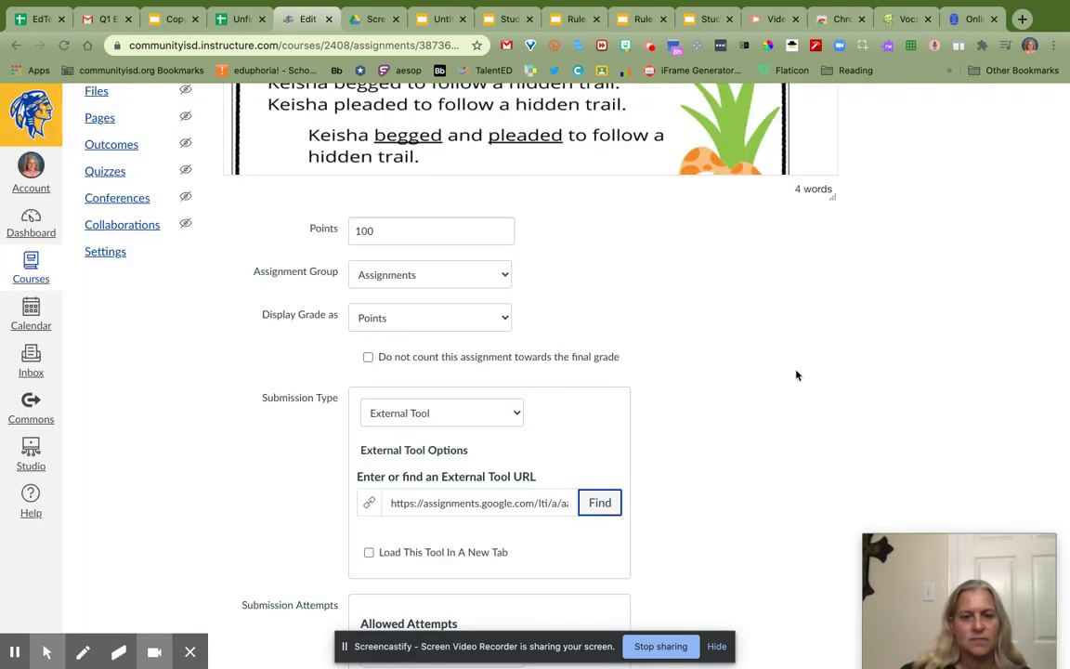
Remove the Writing Acc section from the assignees, find it among the writing sections, and assign it again.
{"action": "scroll", "coordinate": [796, 376], "scroll_direction": "up", "scroll_amount": 10}
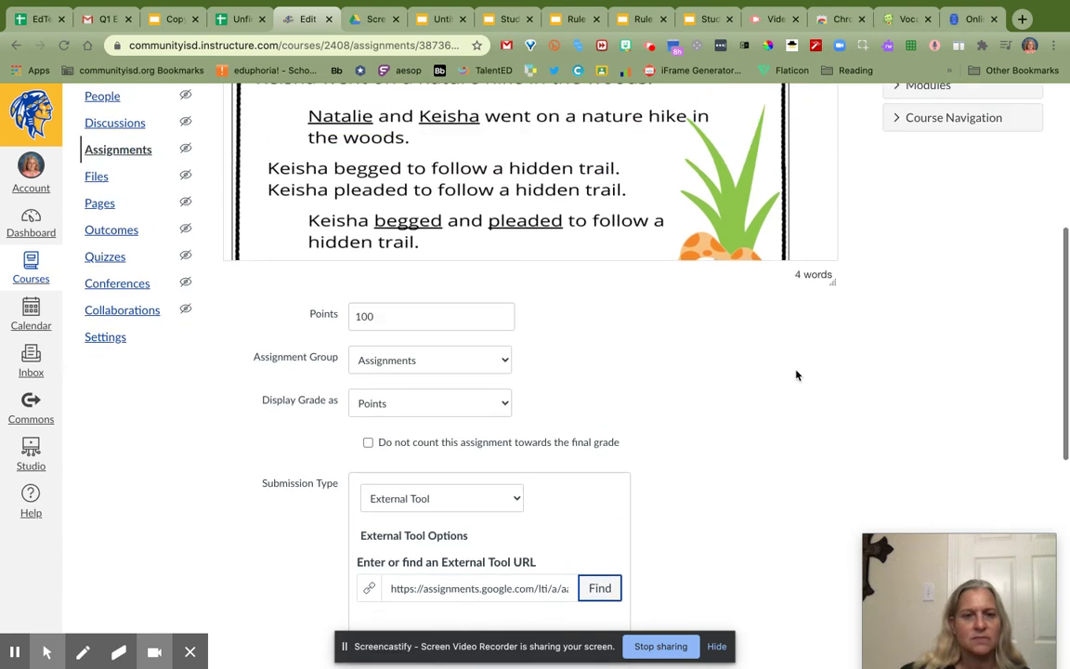
{"action": "scroll", "coordinate": [796, 370], "scroll_direction": "down", "scroll_amount": 3}
{"action": "scroll", "coordinate": [796, 370], "scroll_direction": "down", "scroll_amount": 10}
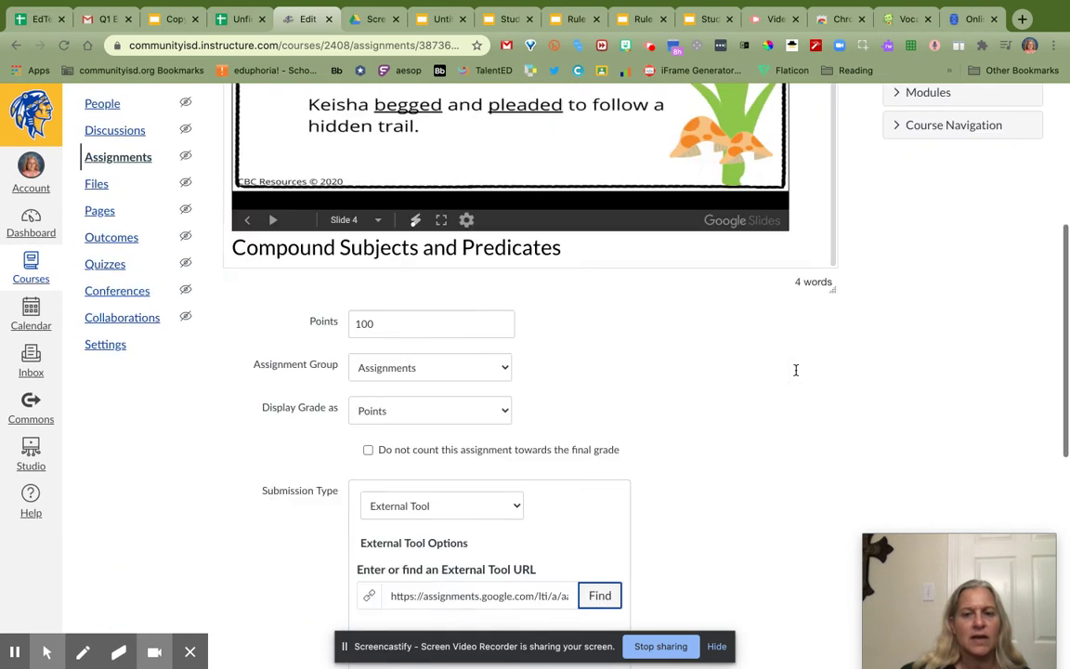
{"action": "scroll", "coordinate": [796, 375], "scroll_direction": "up", "scroll_amount": 2}
{"action": "scroll", "coordinate": [796, 376], "scroll_direction": "down", "scroll_amount": 2}
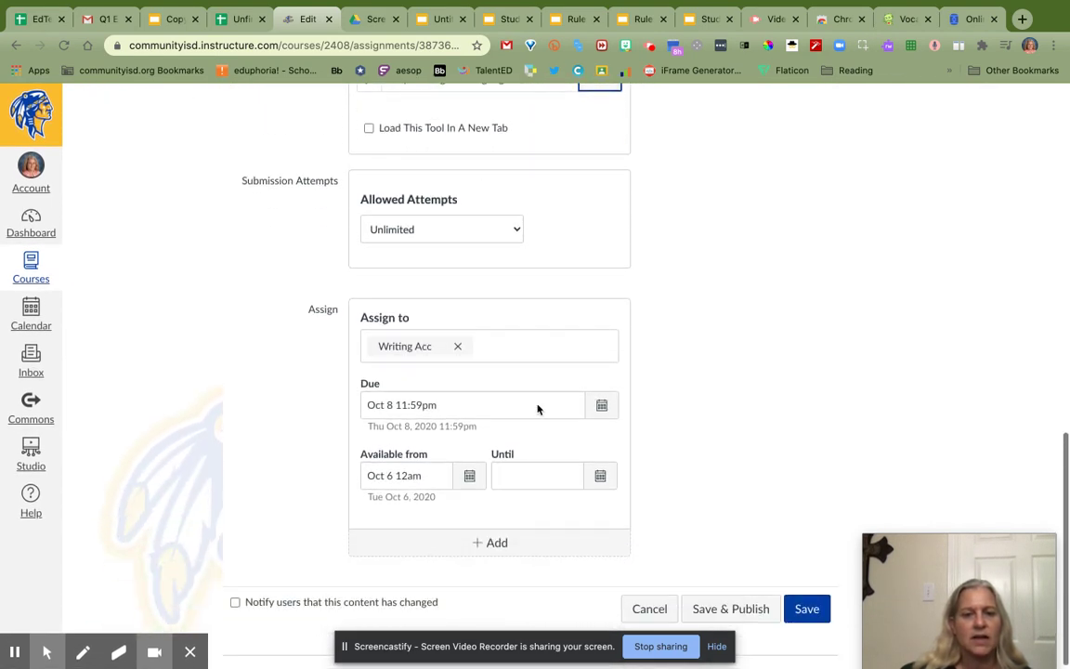
{"action": "left_click", "coordinate": [458, 347]}
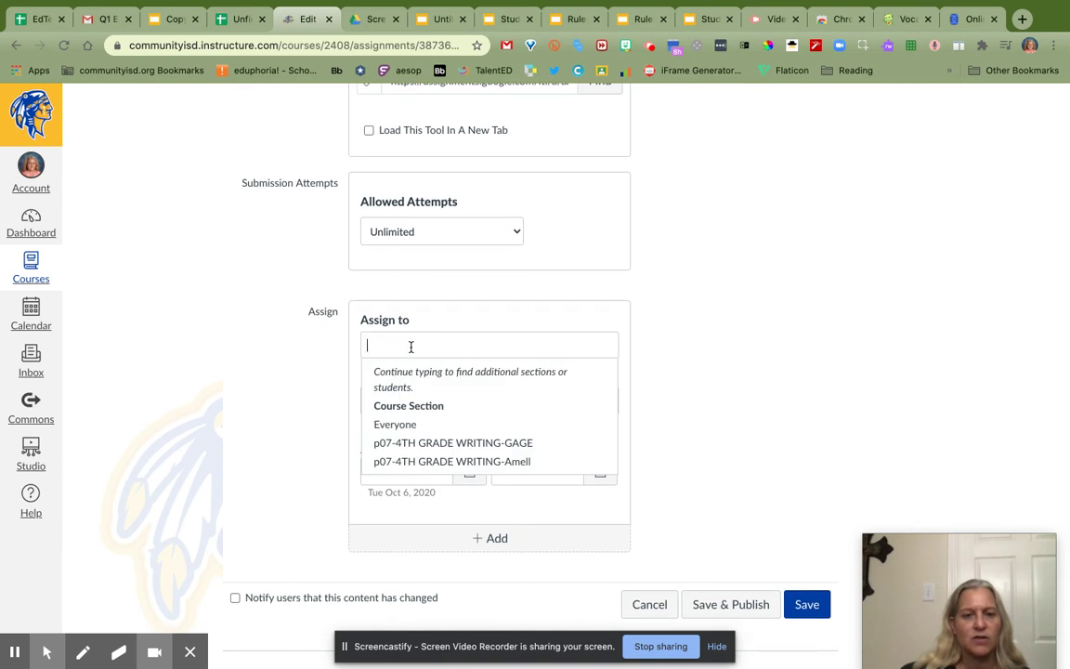
{"action": "type", "text": "writing"}
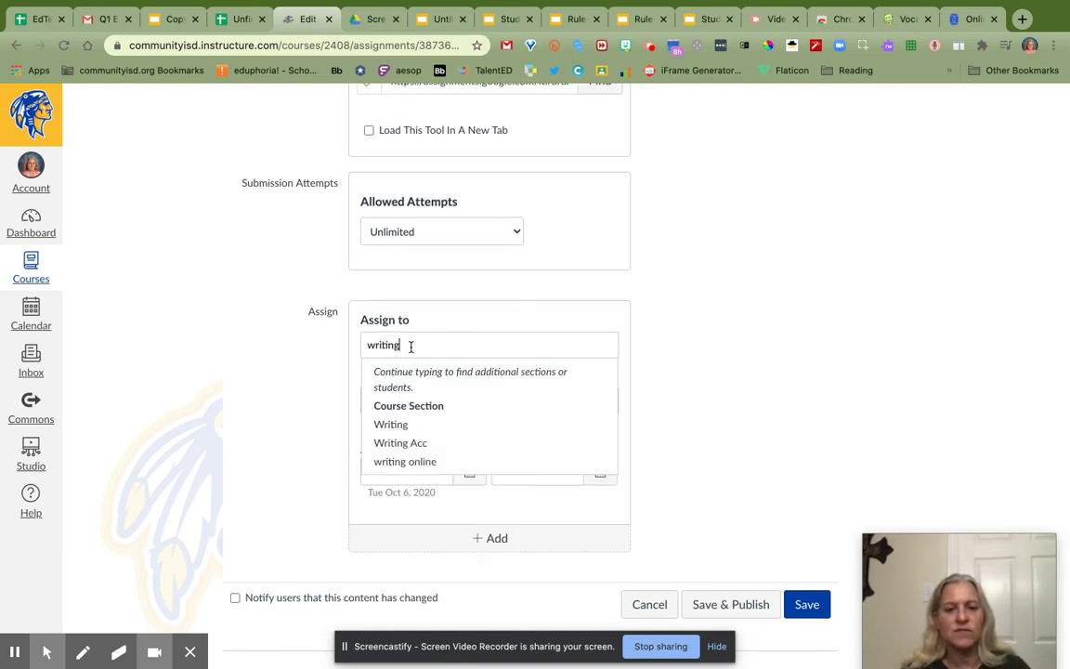
{"action": "left_click", "coordinate": [425, 387]}
{"action": "left_click", "coordinate": [413, 349]}
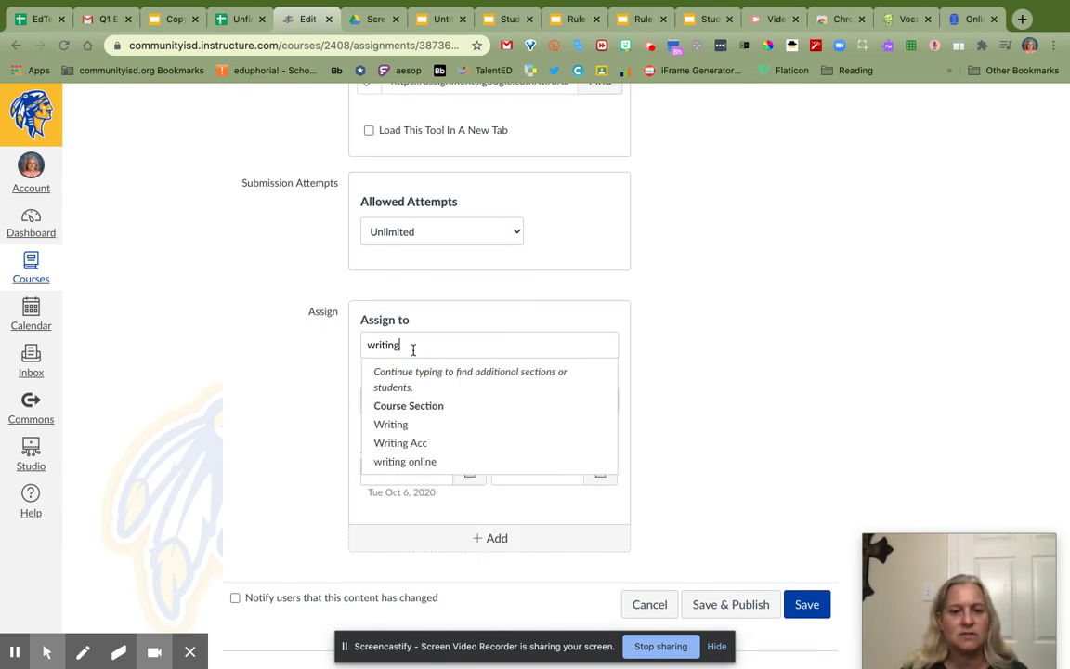
{"action": "left_click", "coordinate": [416, 440]}
{"action": "left_click", "coordinate": [524, 333]}
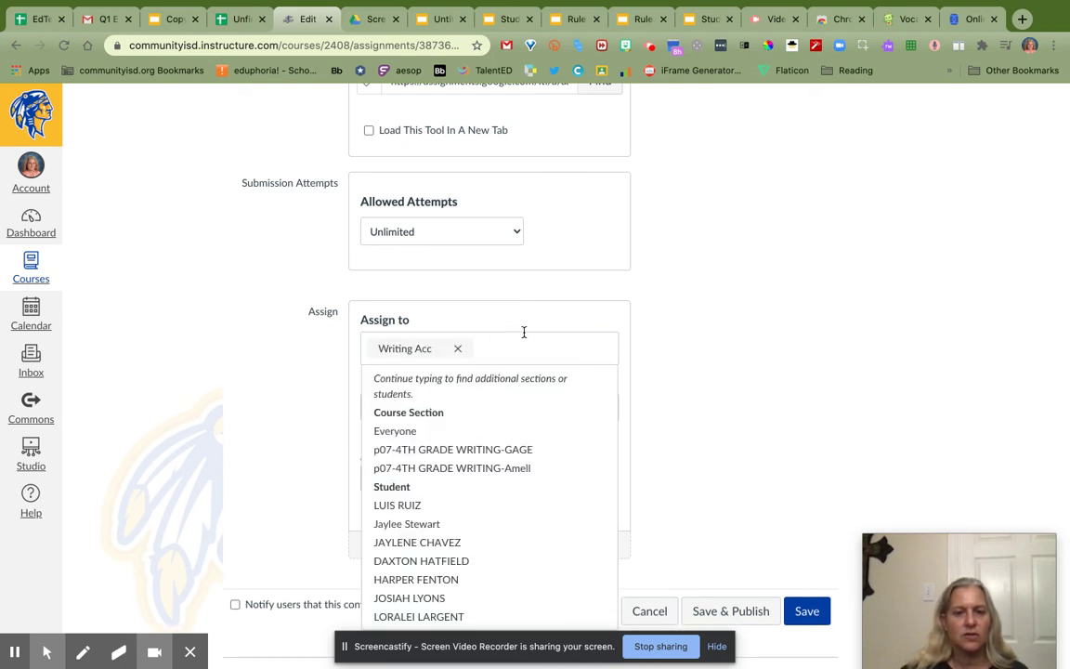
{"action": "left_click", "coordinate": [613, 337]}
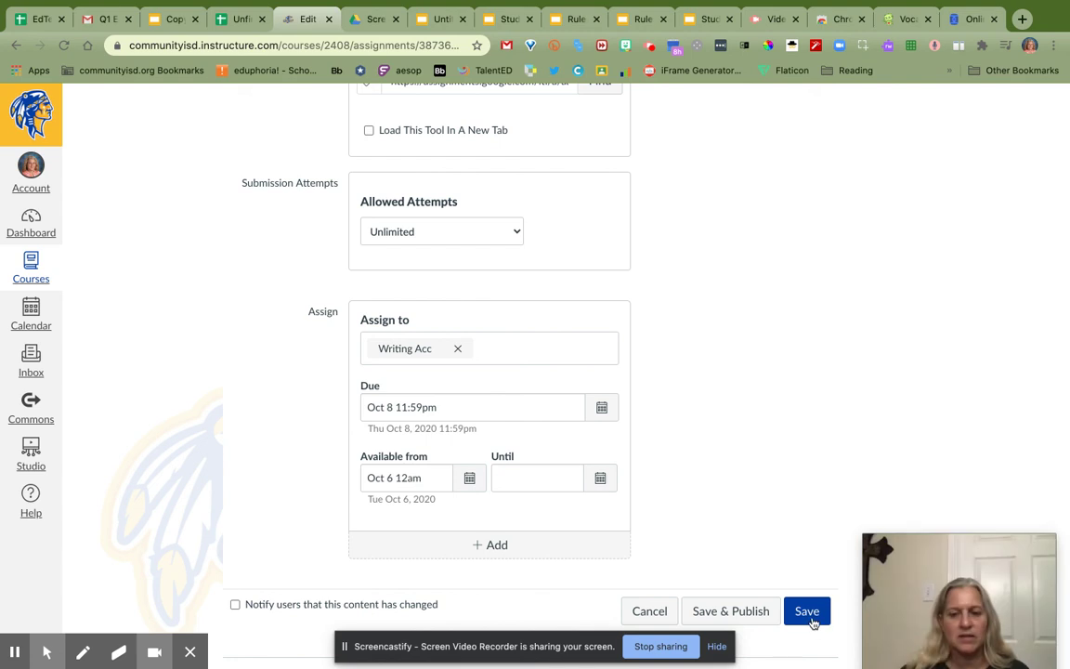
Save and publish the assignment, continuing without including the other course sections.
{"action": "left_click", "coordinate": [730, 611]}
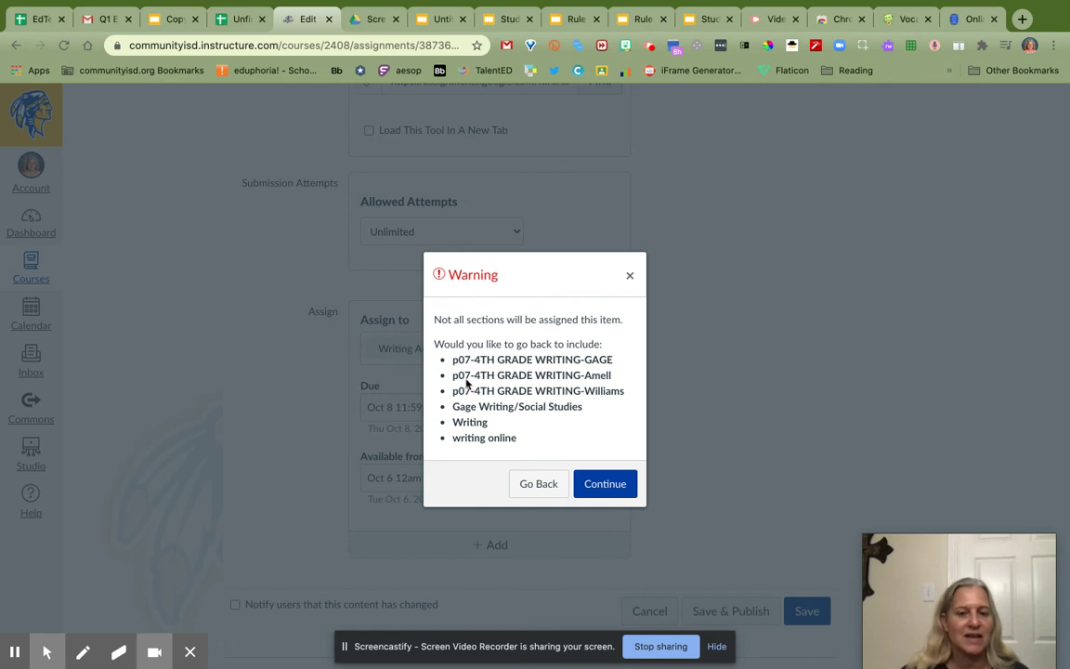
{"action": "left_click", "coordinate": [605, 483]}
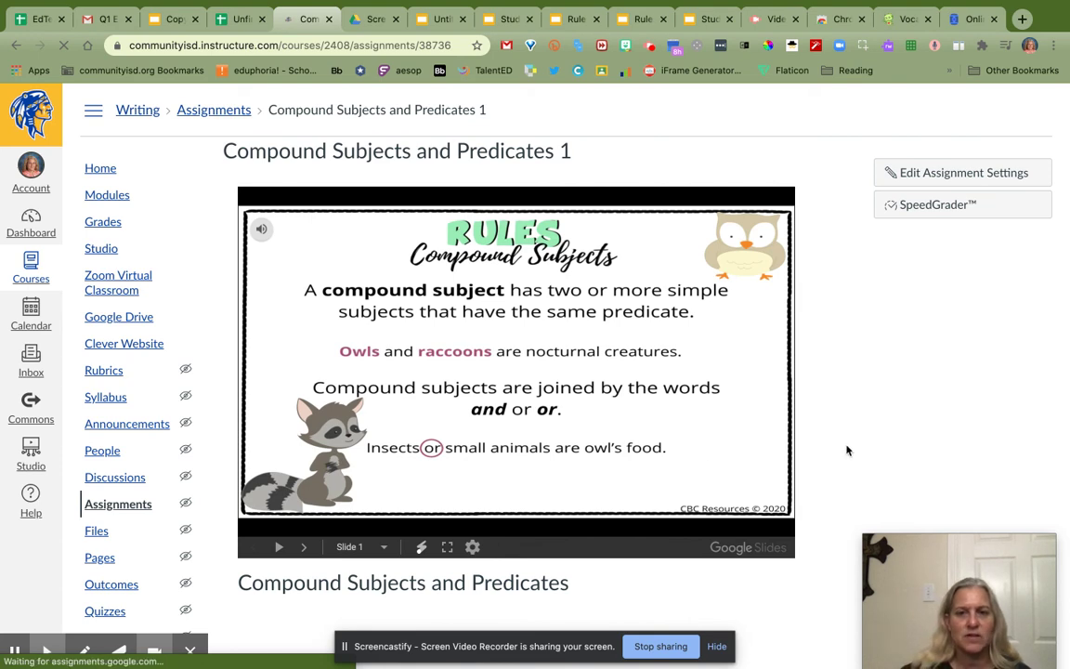
{"action": "scroll", "coordinate": [820, 477], "scroll_direction": "down", "scroll_amount": 4}
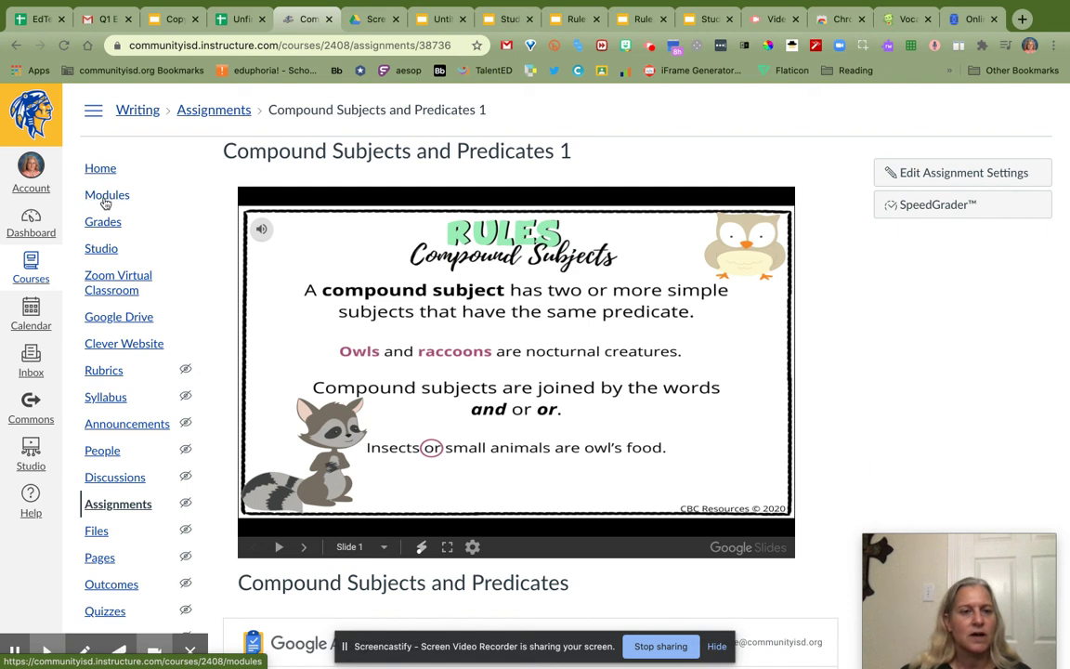
Leave the published assignment and open the Writing course's Modules page.
{"action": "left_click", "coordinate": [104, 172]}
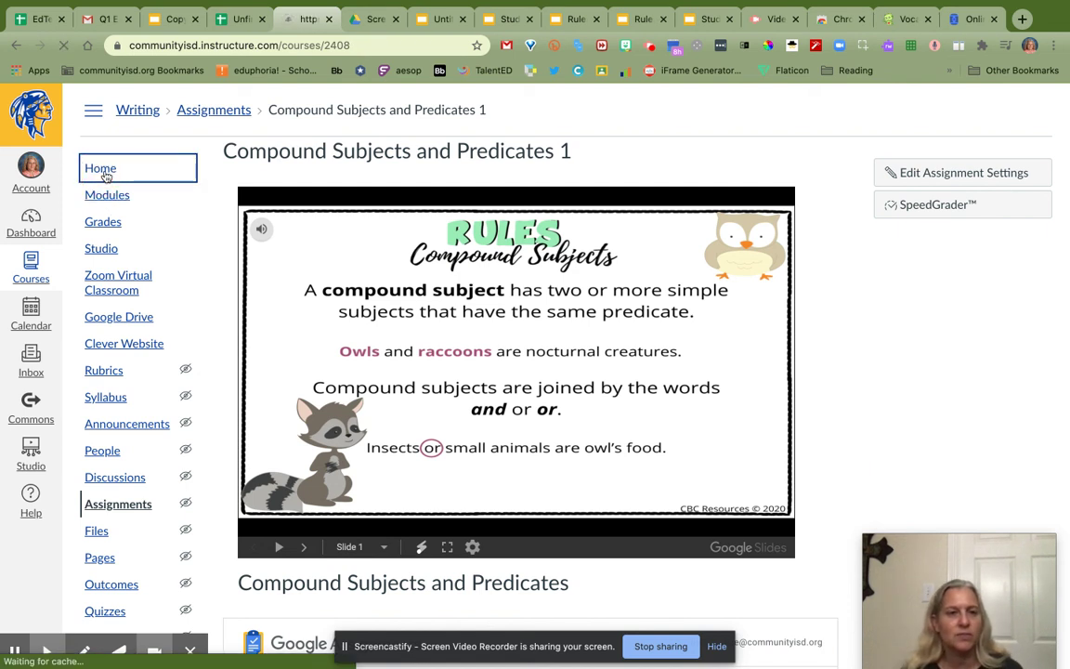
{"action": "left_click", "coordinate": [110, 197]}
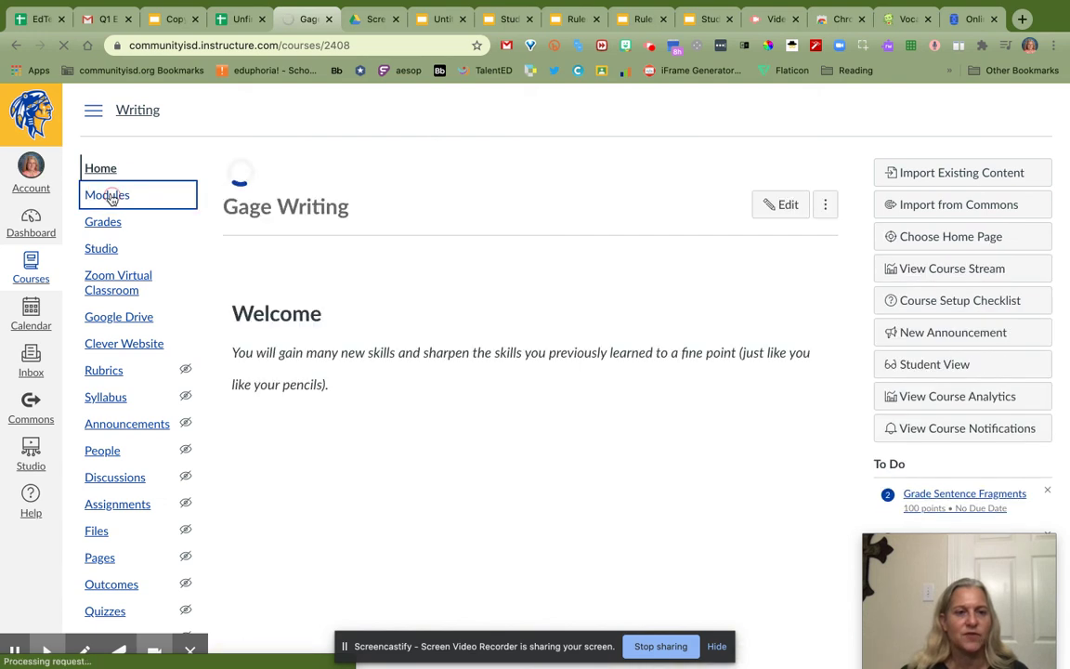